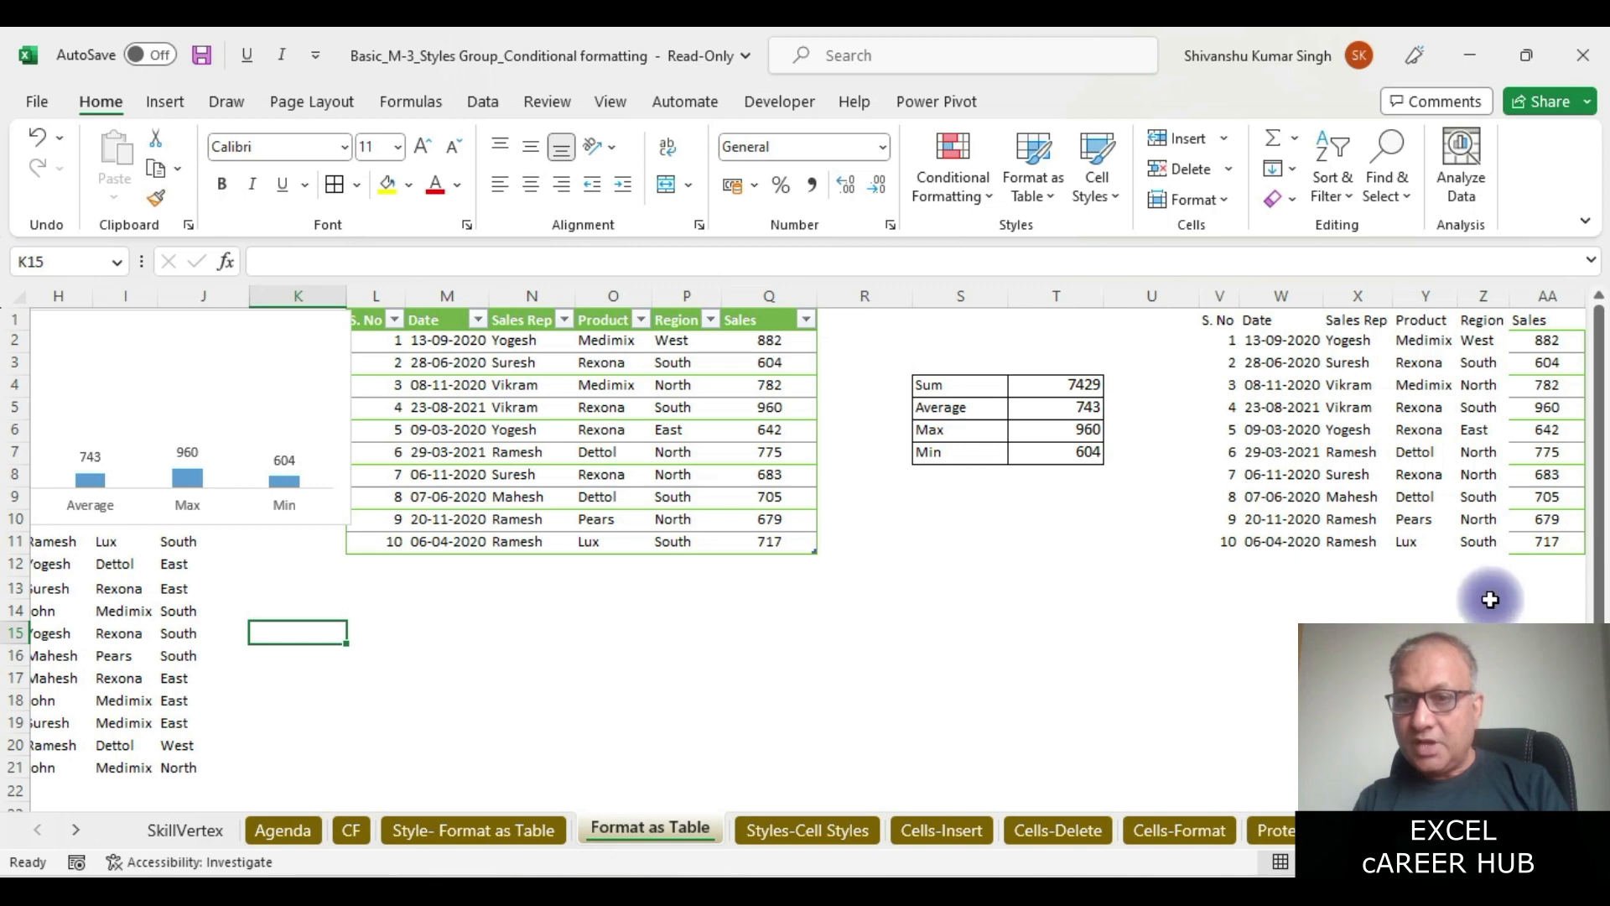
- Copy the Sum, Average, Max and Min summary block from S4:T7 to AC4, beside the plain sales range
key("Right")
key("Right")
key("Right")
key("Right")
key("Right")
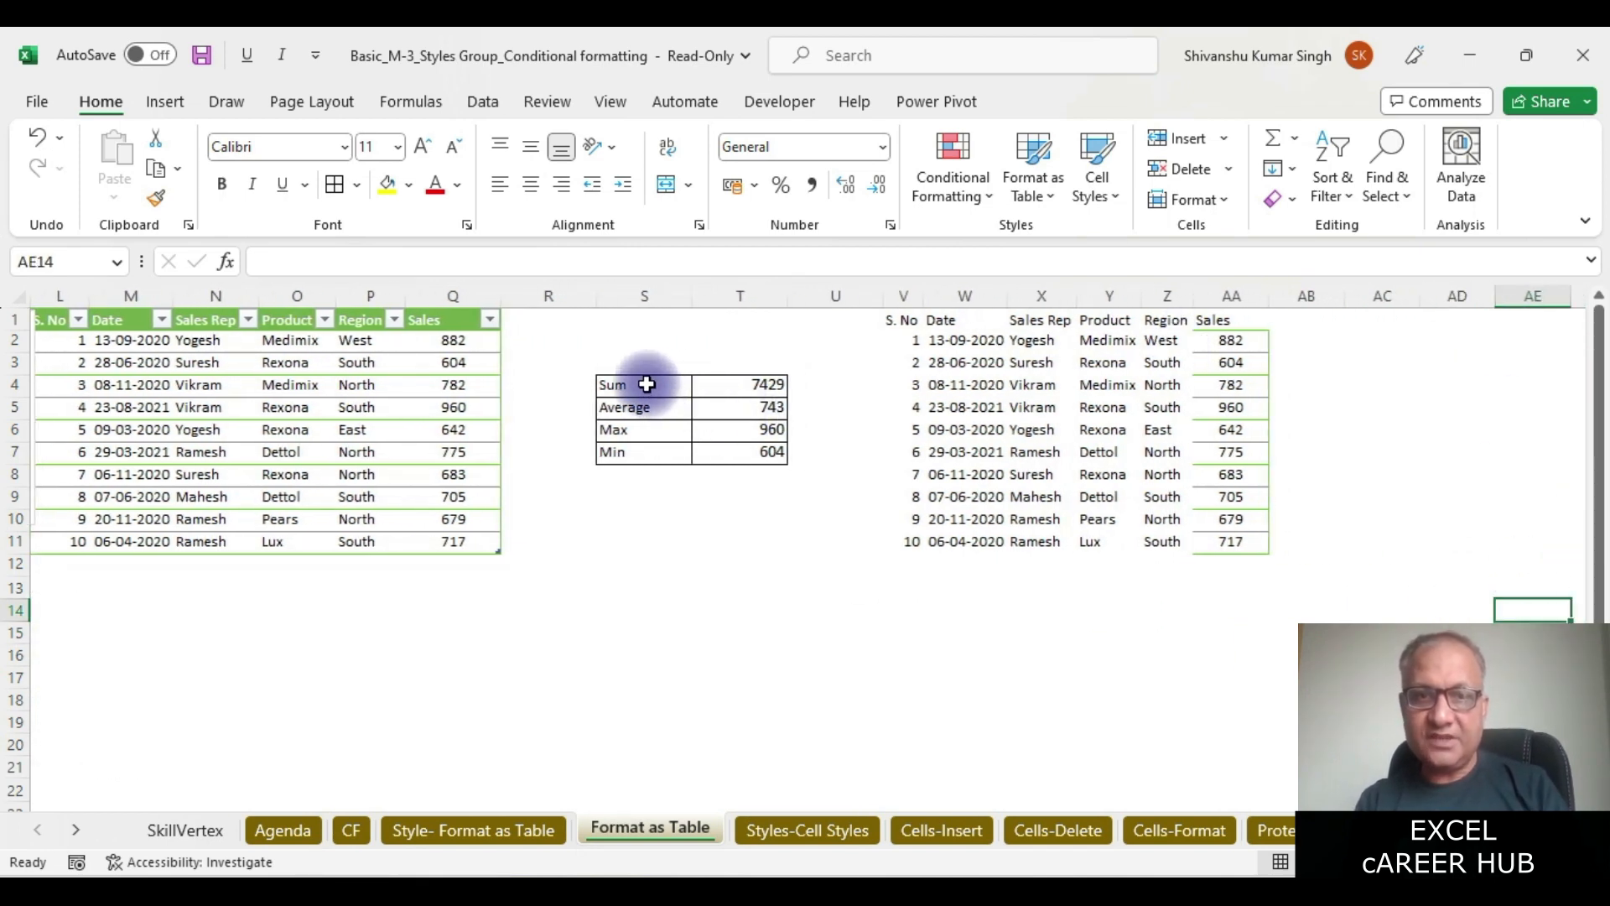
left_click(675, 386)
left_click_drag(694, 389, 757, 452)
key("ctrl+c")
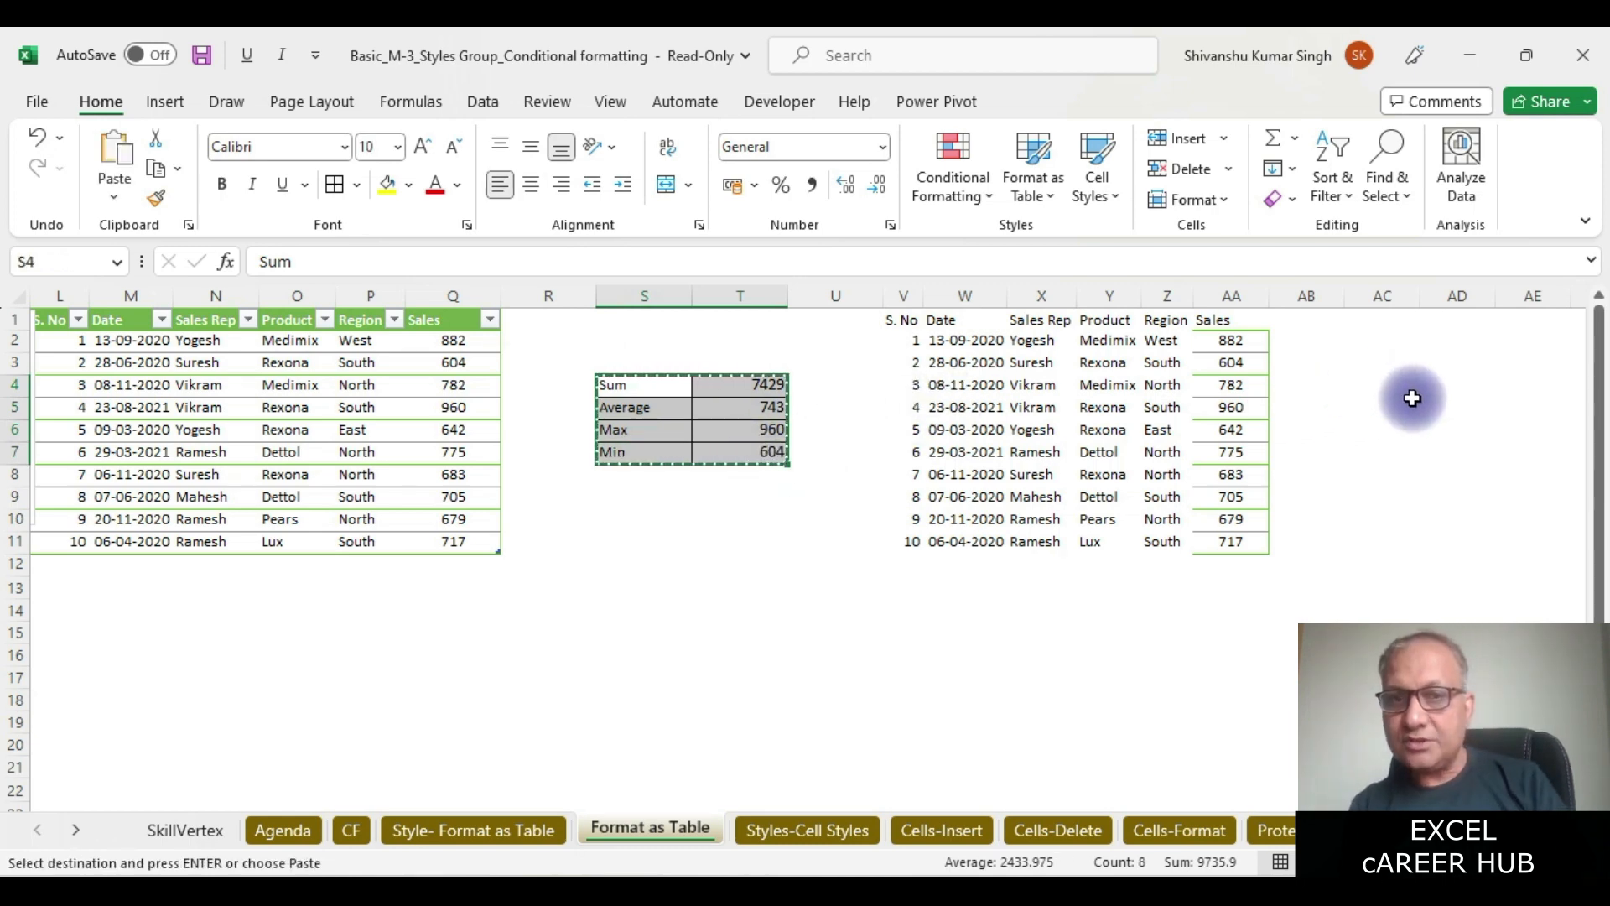
left_click(1412, 394)
key("ctrl+v")
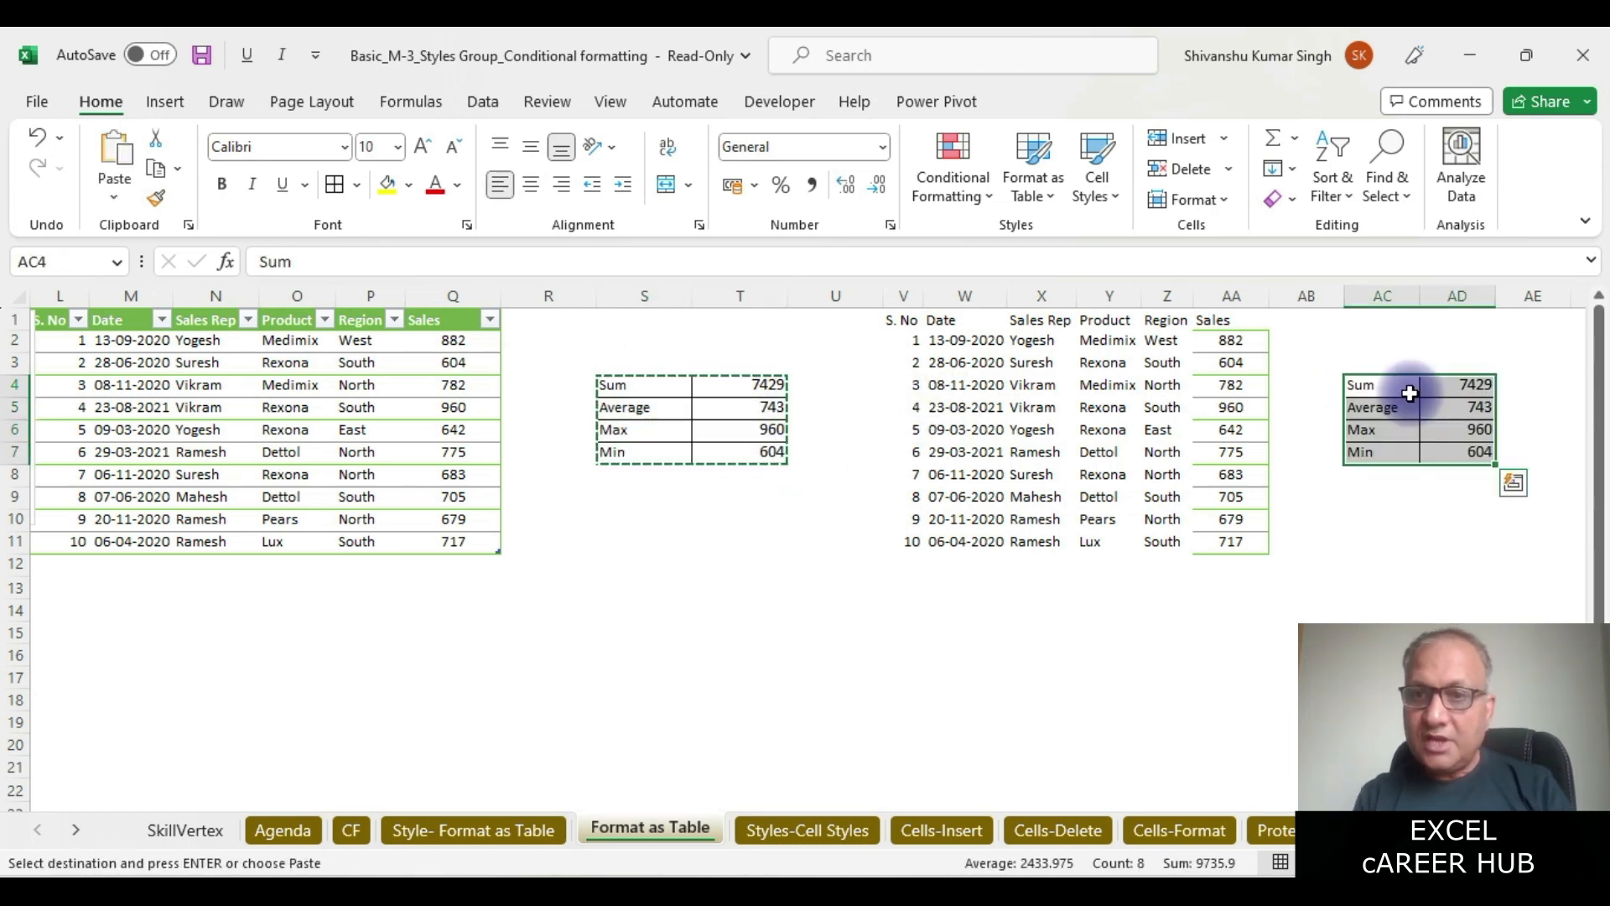
- Check which cell range the Sum formula in AD4 refers to
left_click(1472, 386)
double_click(1476, 387)
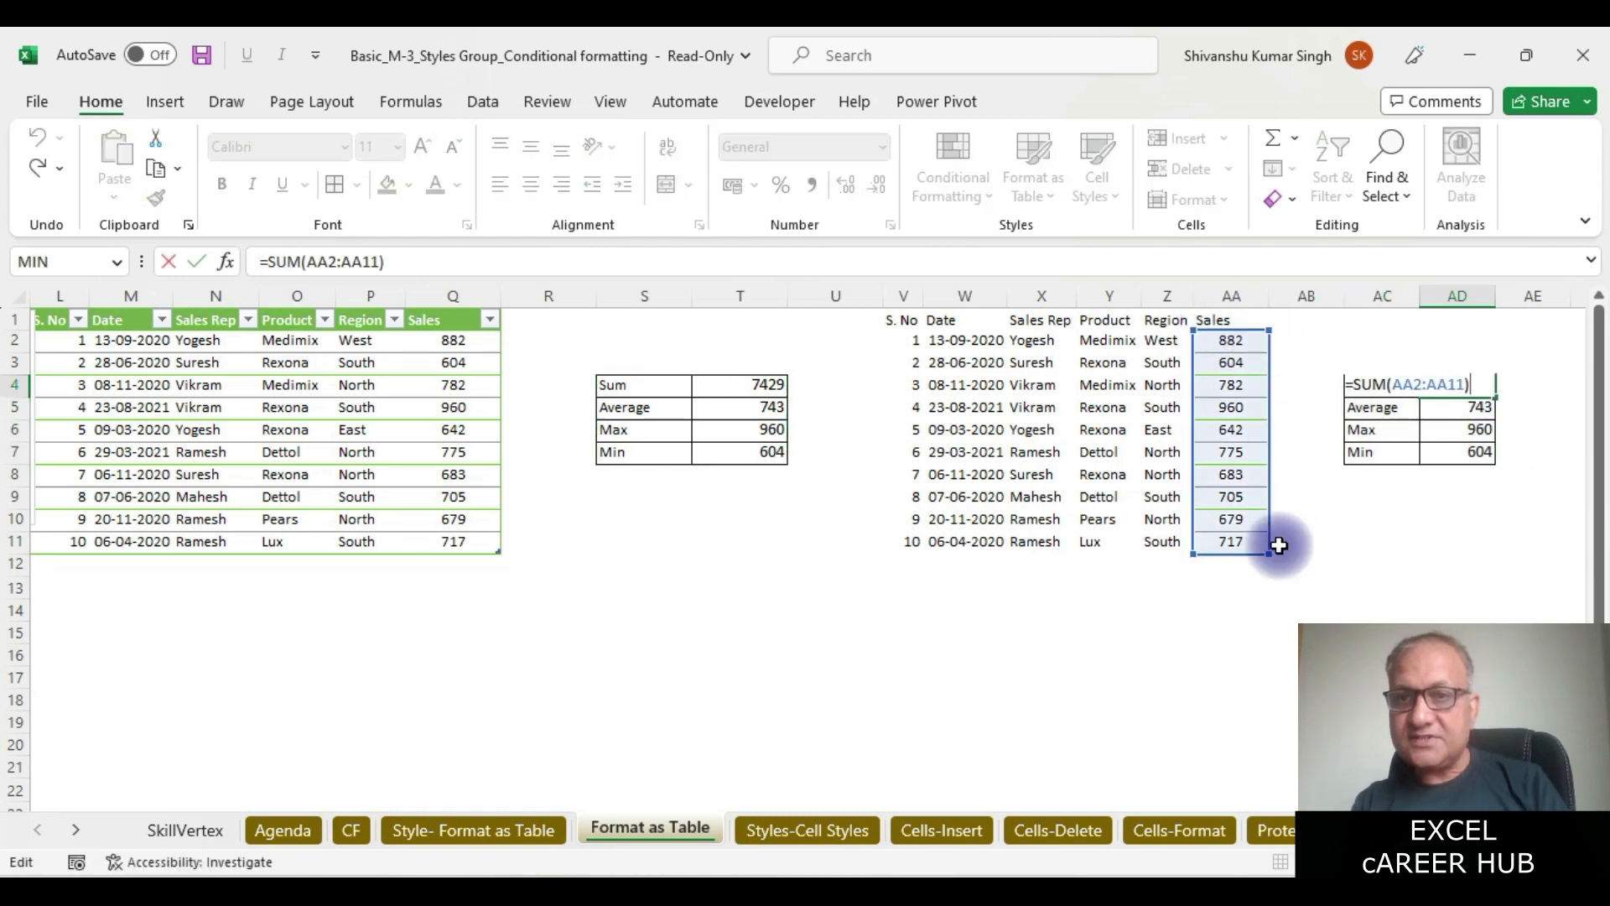
key("Return")
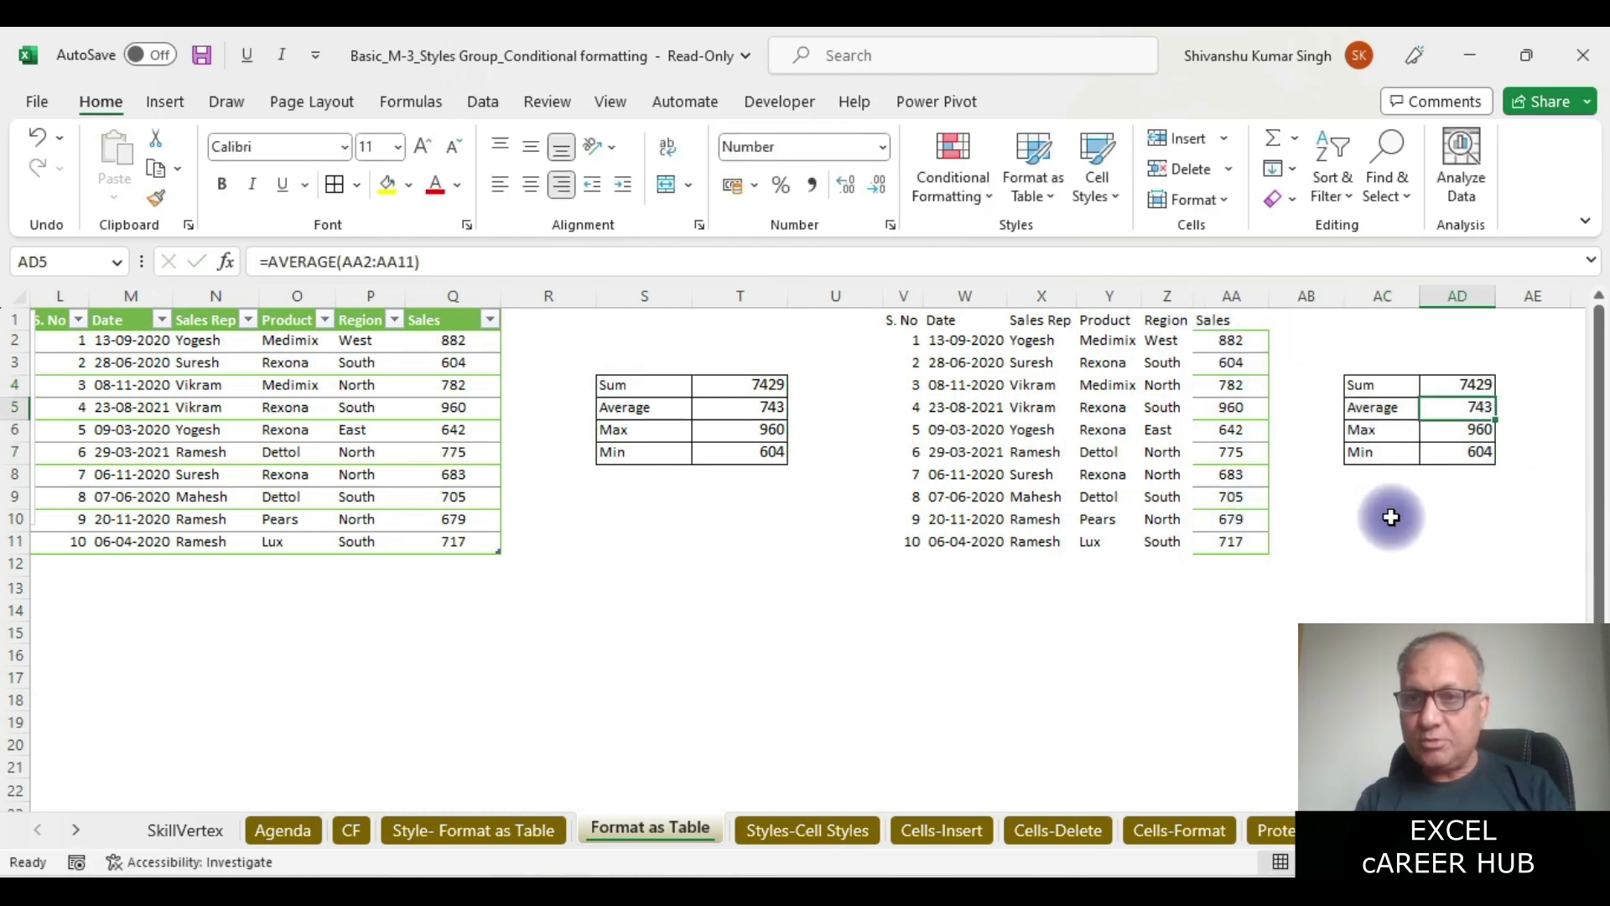
- Insert a default column chart from the summary in AC4:AD7, shrink it and place it over the plain sales range
left_click_drag(1373, 384, 1473, 451)
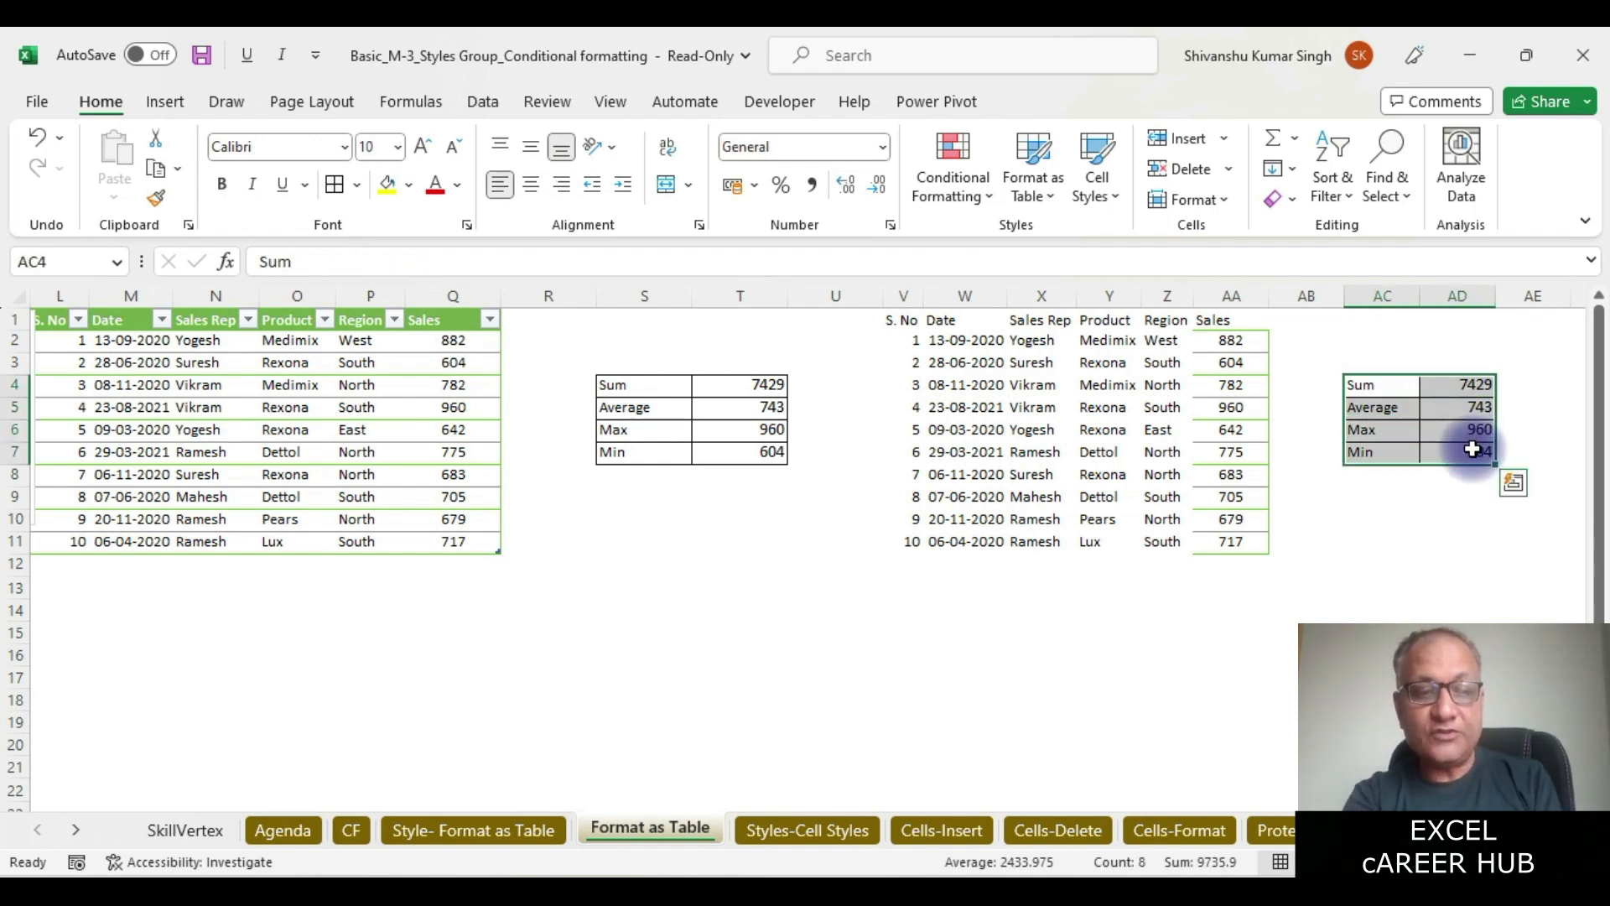
key("alt+F1")
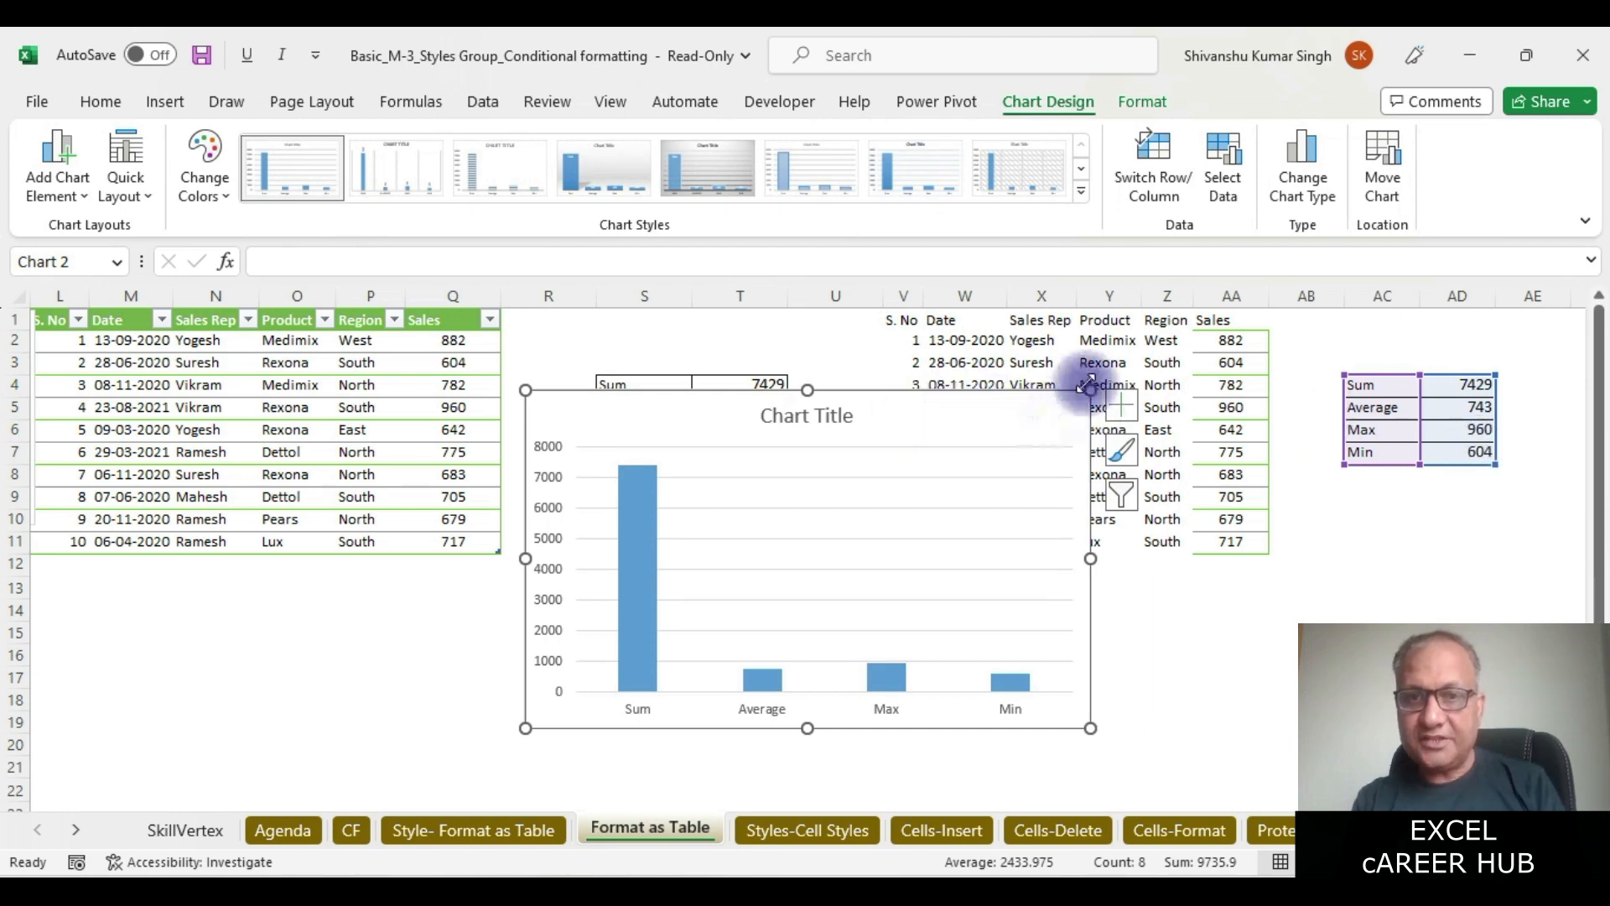
left_click_drag(1090, 390, 1205, 347)
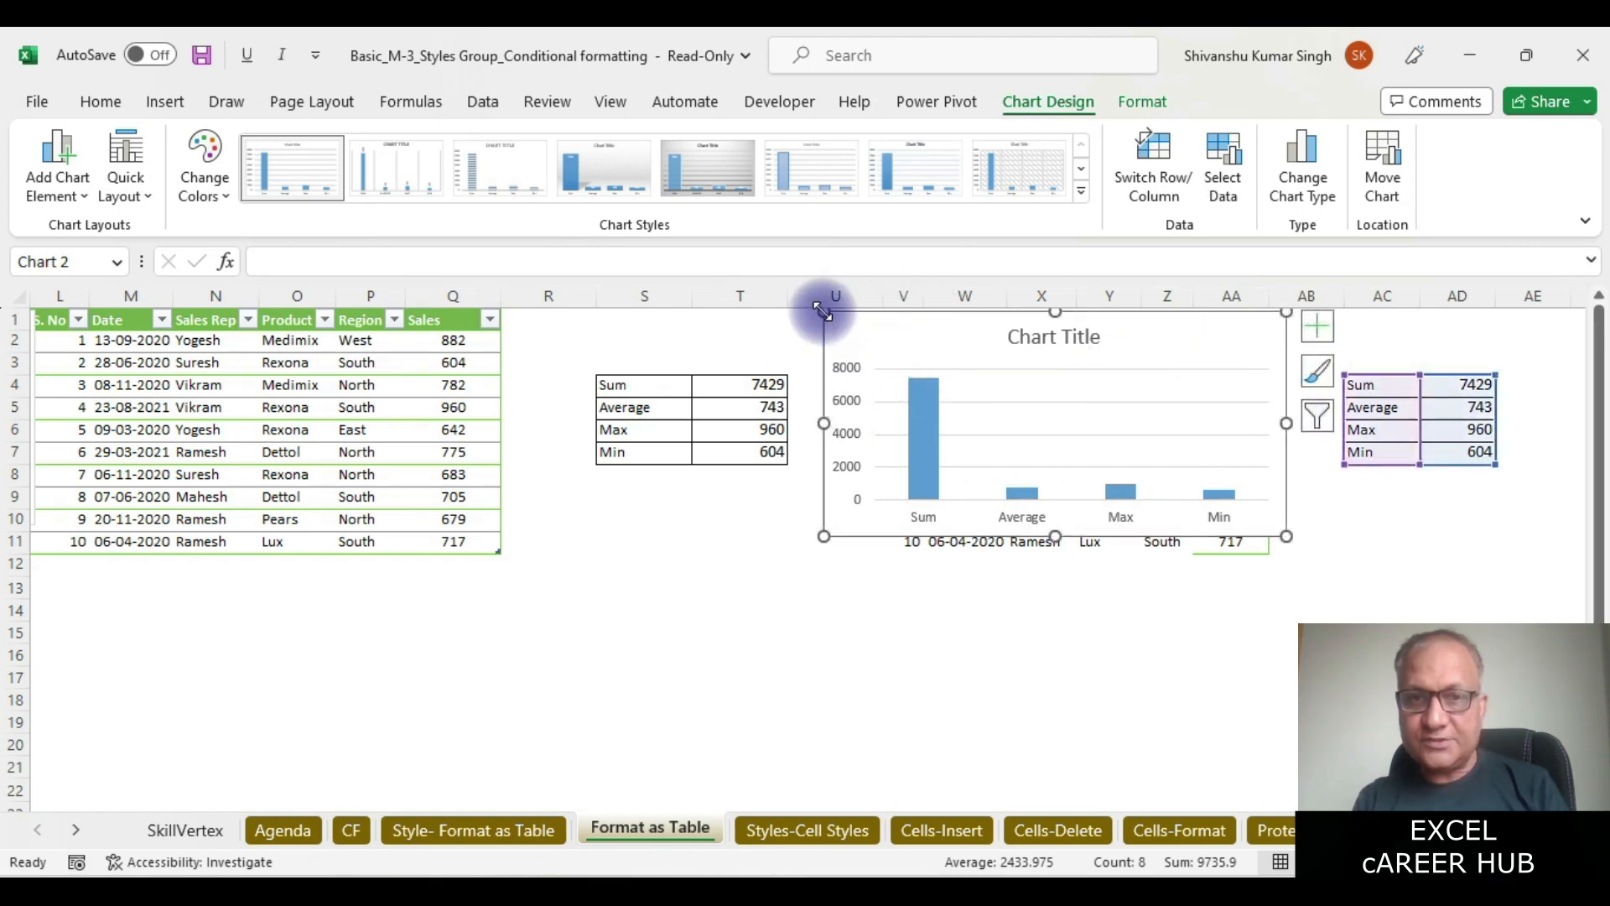
left_click_drag(823, 311, 917, 331)
left_click_drag(1215, 359, 1174, 349)
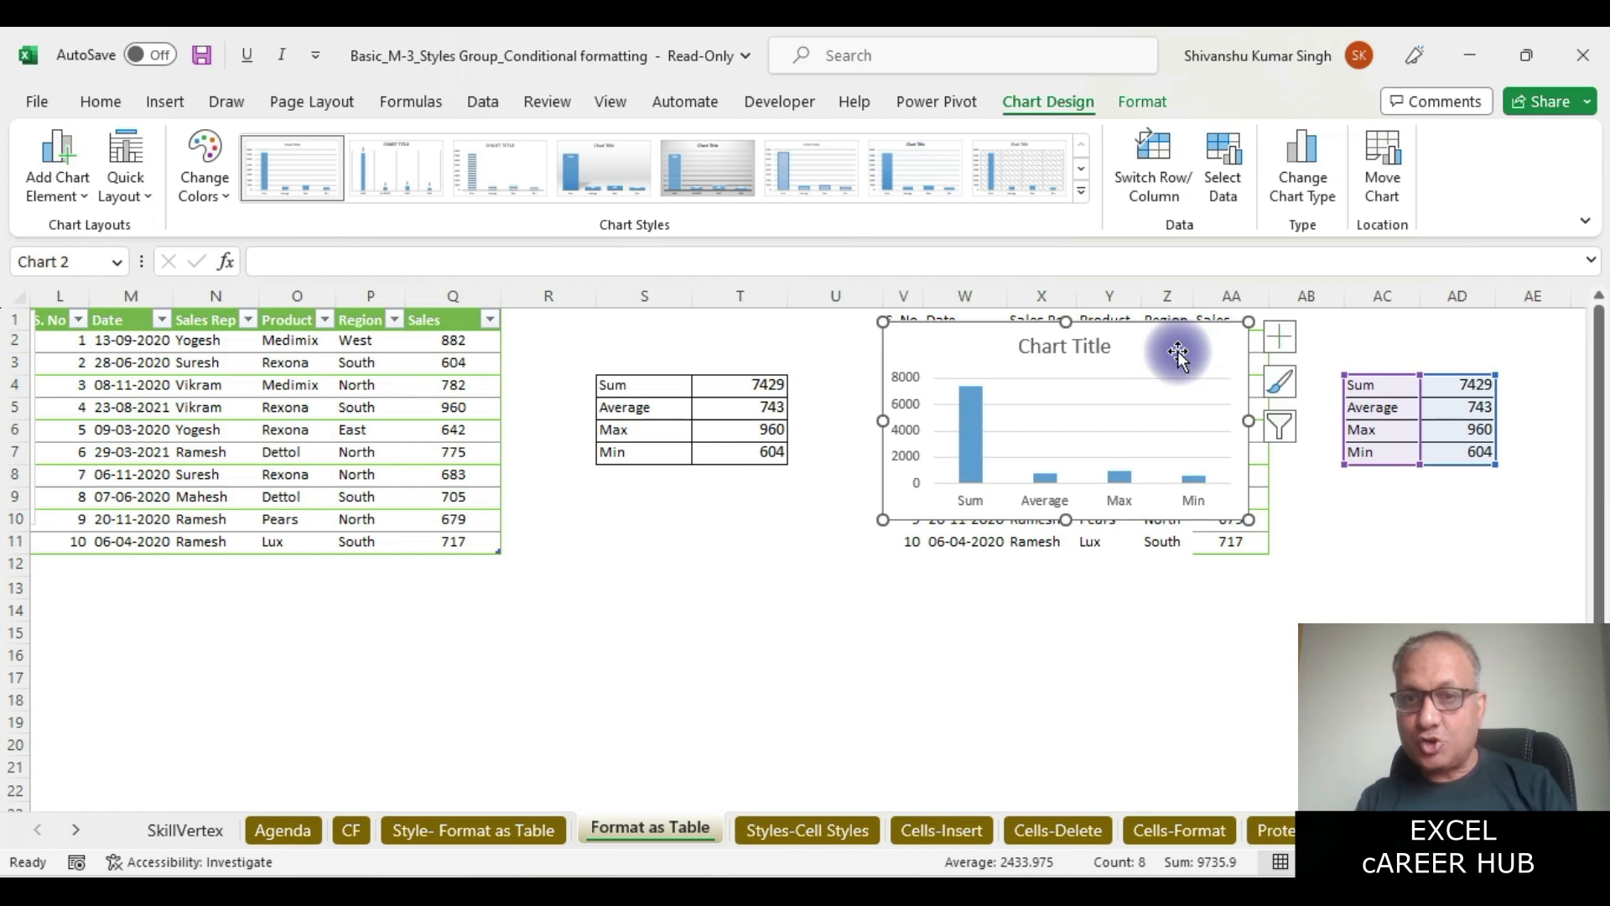
- Add data labels to the new column chart
left_click(1284, 339)
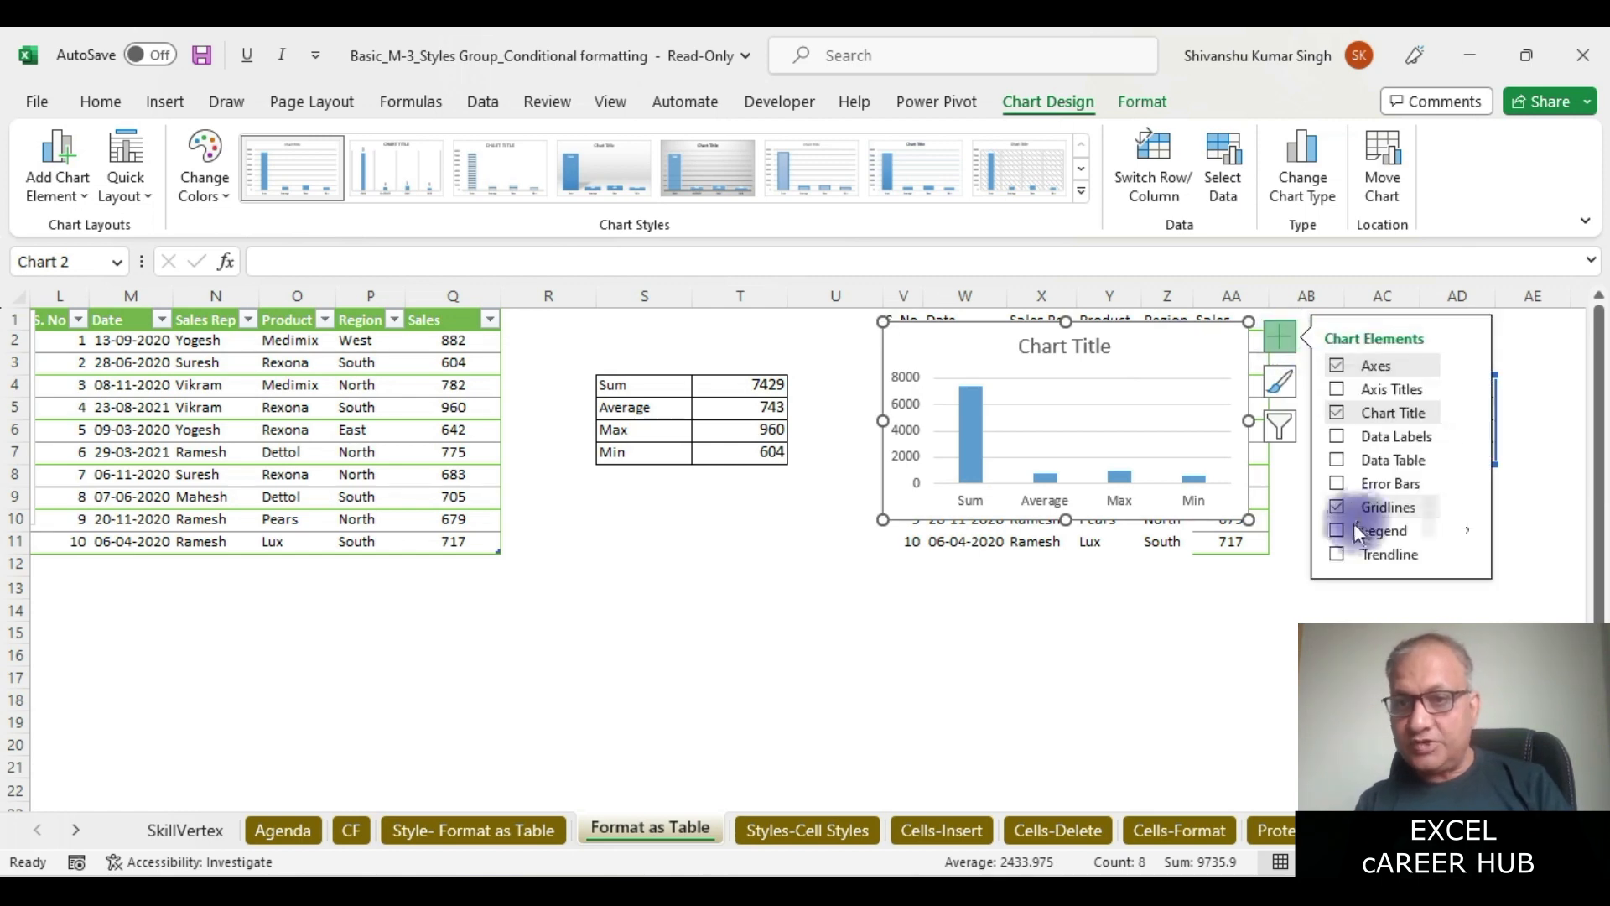
left_click(1336, 437)
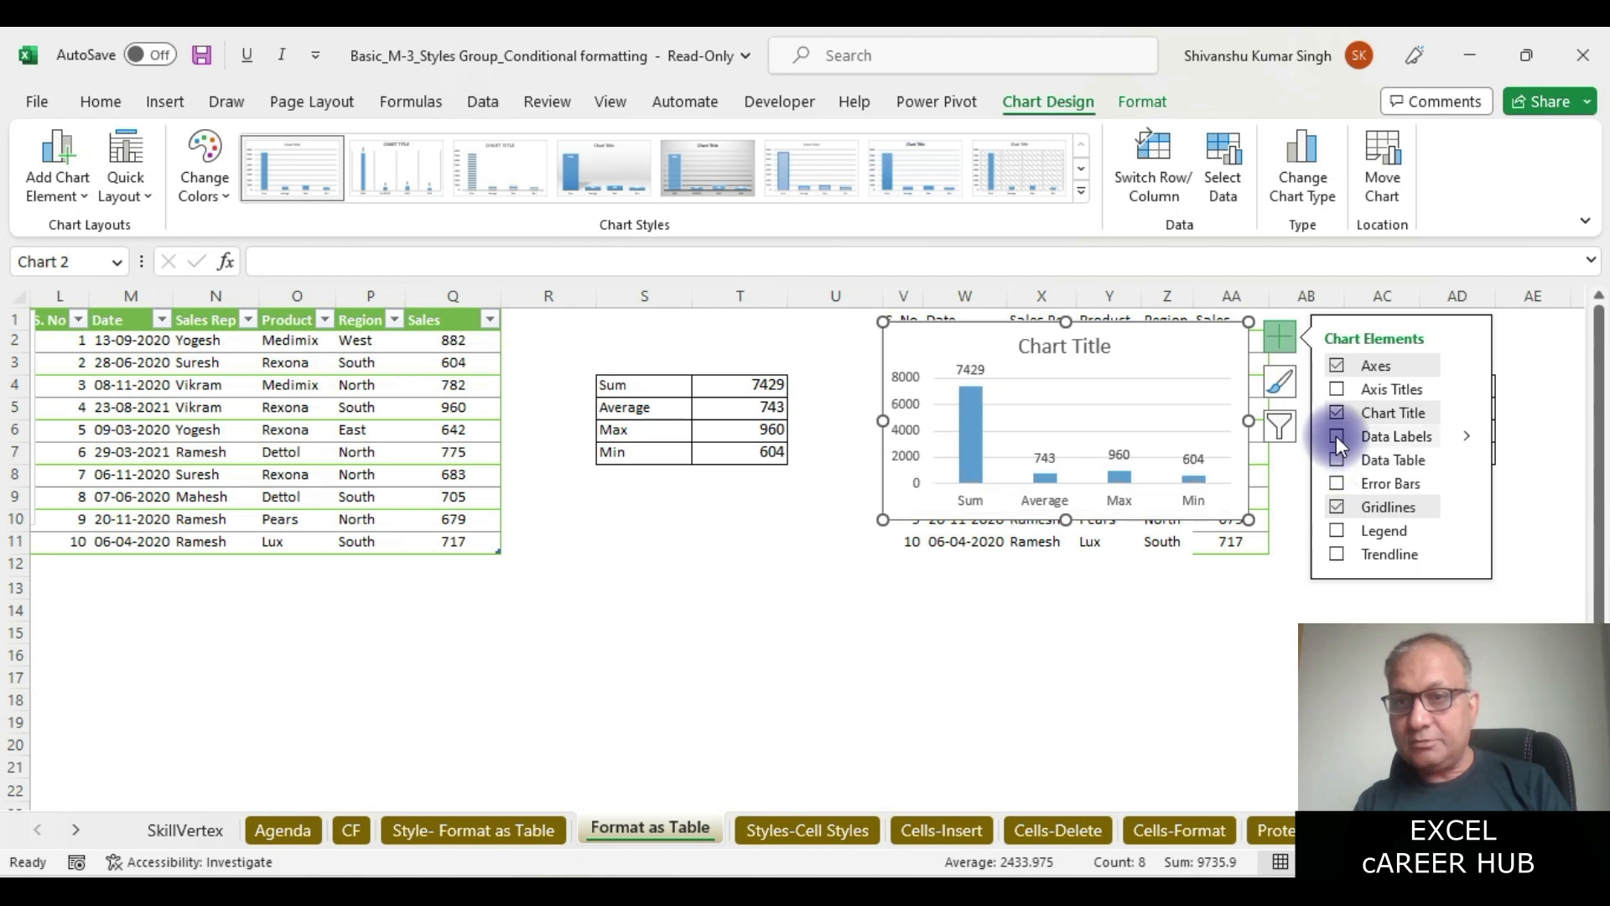
left_click(1230, 610)
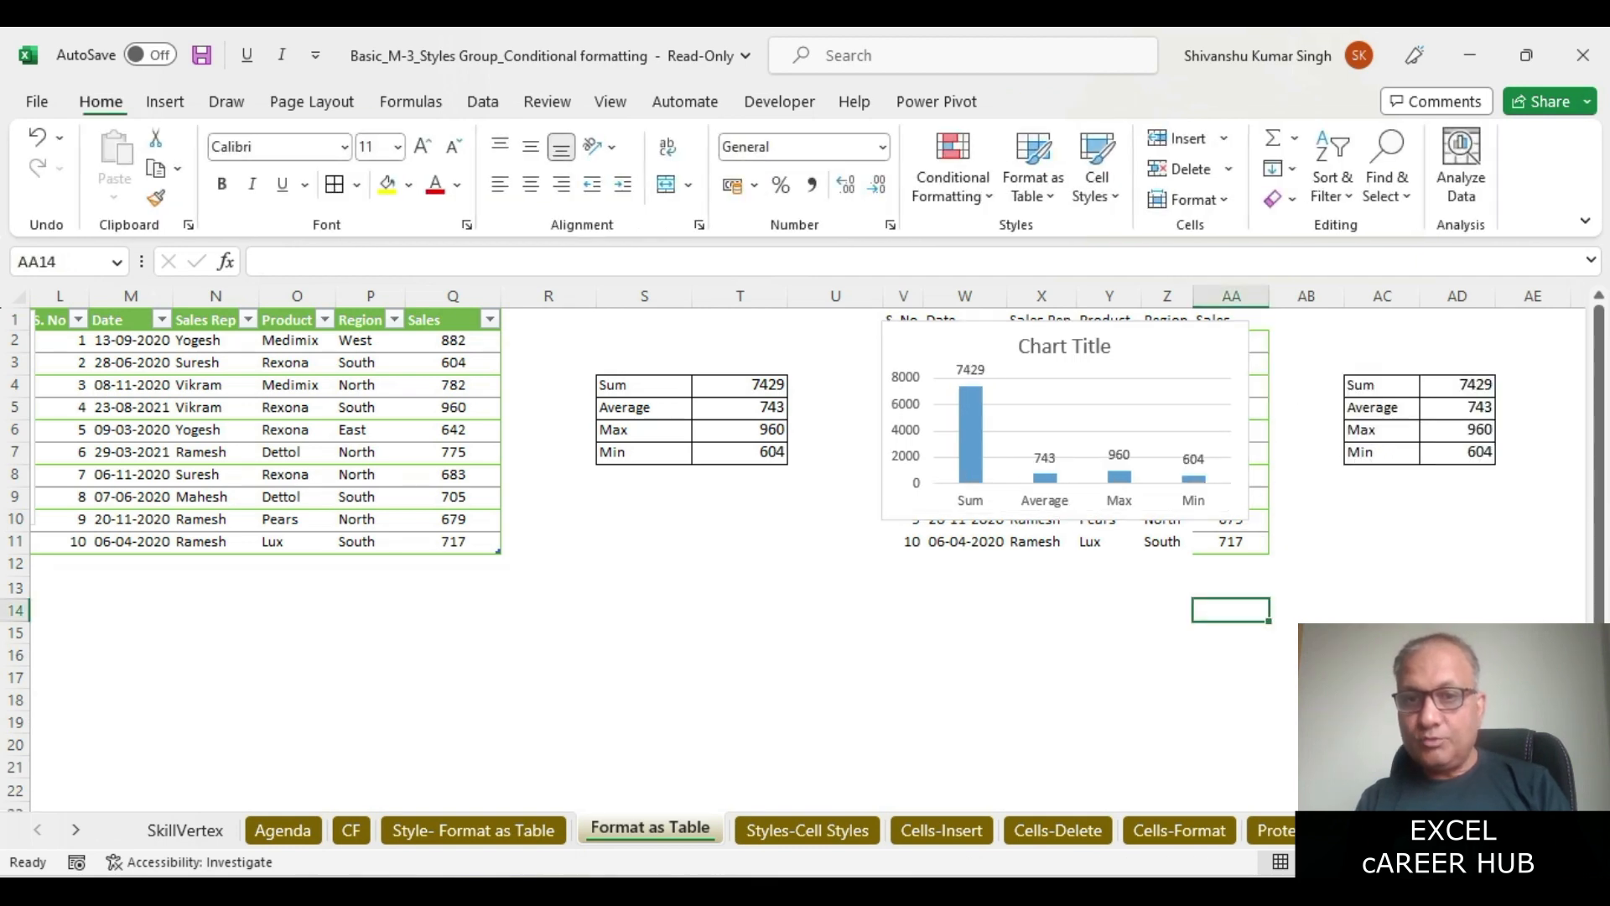
- Move the green table's existing summary chart over the table, near its Sum, Average, Max and Min block
left_click(1136, 650)
key("Left")
key("Left")
key("Left")
key("Left")
key("Left")
key("Left")
key("Left")
key("Left")
key("Left")
key("Left")
key("Left")
key("Left")
key("Left")
key("Left")
key("Left")
key("Left")
key("Left")
key("Left")
key("Left")
key("Left")
key("Left")
key("Left")
key("Left")
left_click(713, 356)
left_click_drag(713, 357, 1217, 340)
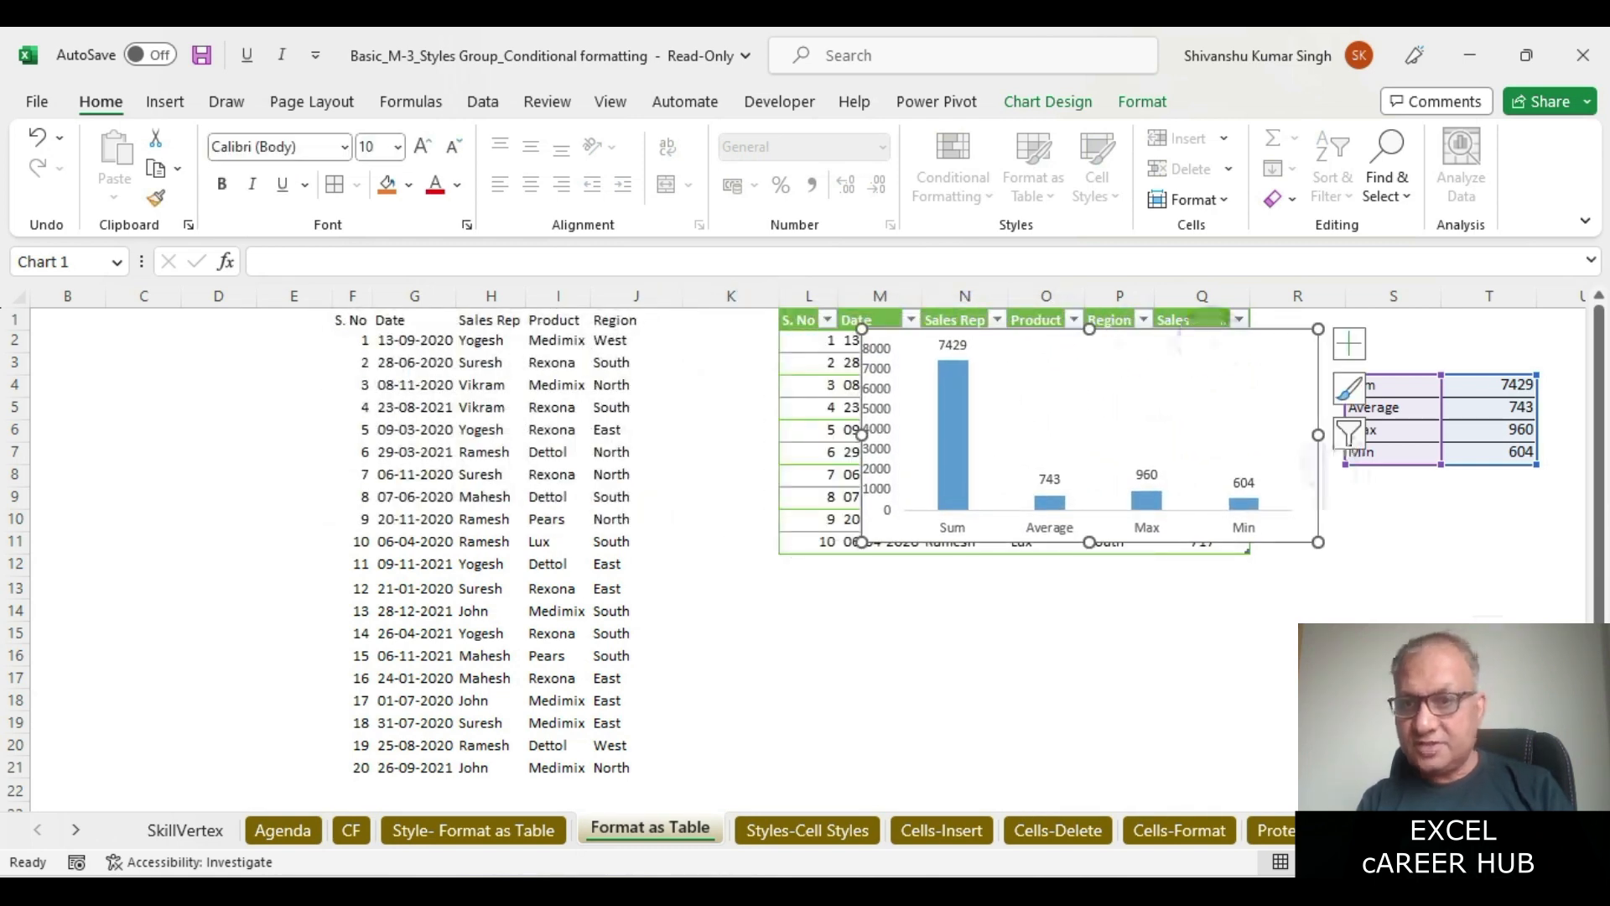
left_click(1437, 514)
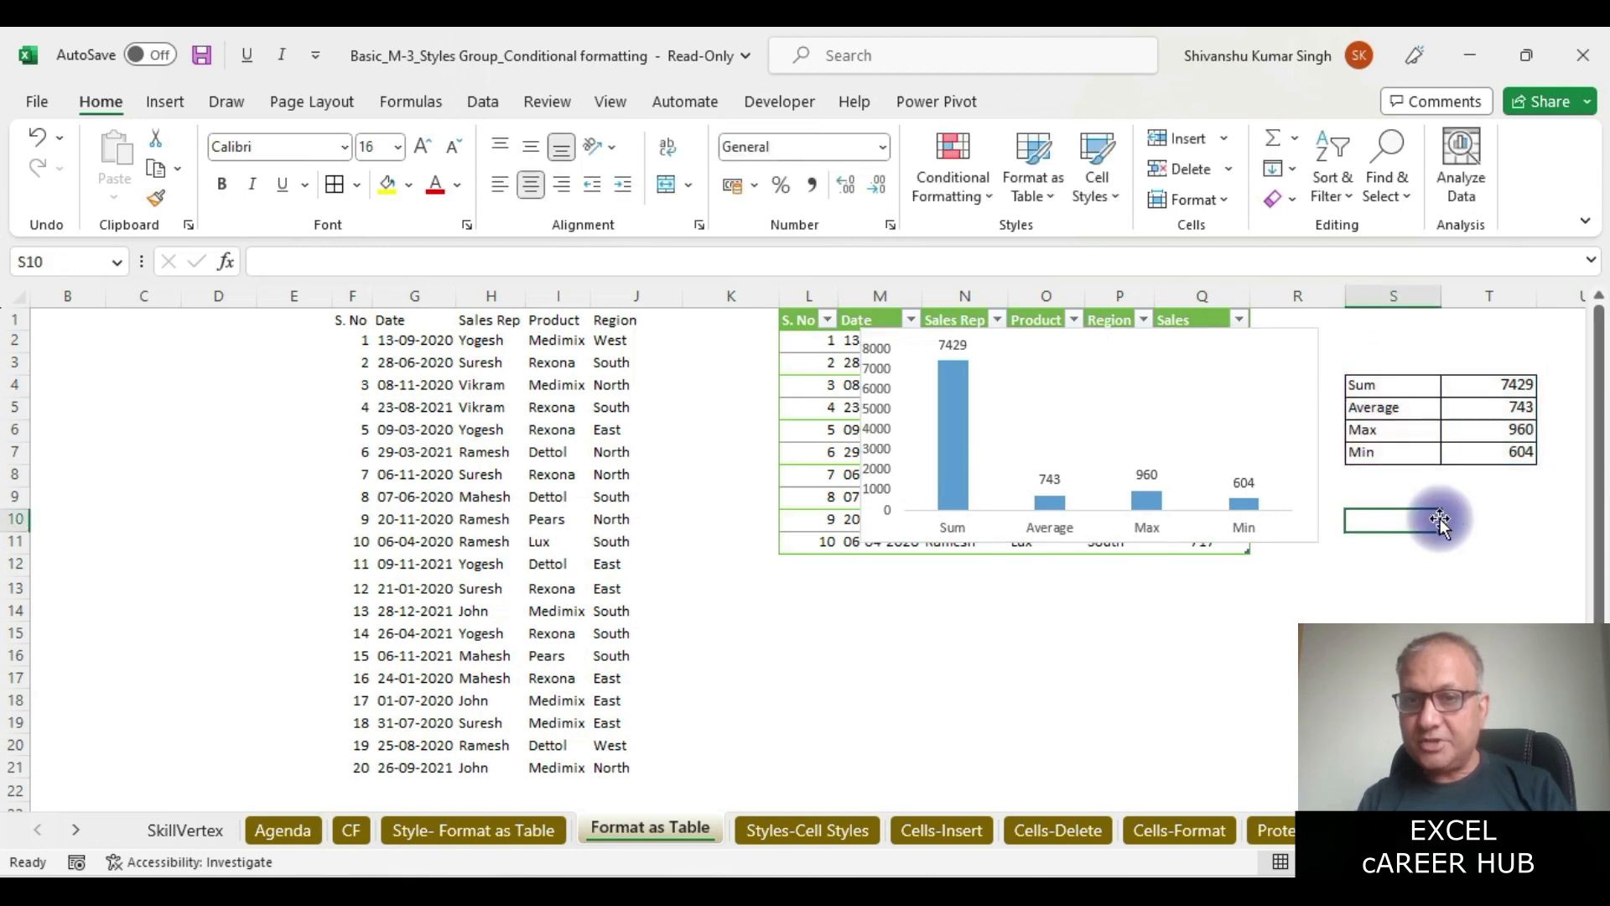
- Compare the green table's chart and summary with the plain range's chart and summary across the sheet
key("Right")
key("Right")
key("Right")
key("Right")
key("Right")
key("Right")
key("Right")
key("Right")
key("Right")
key("Right")
key("Right")
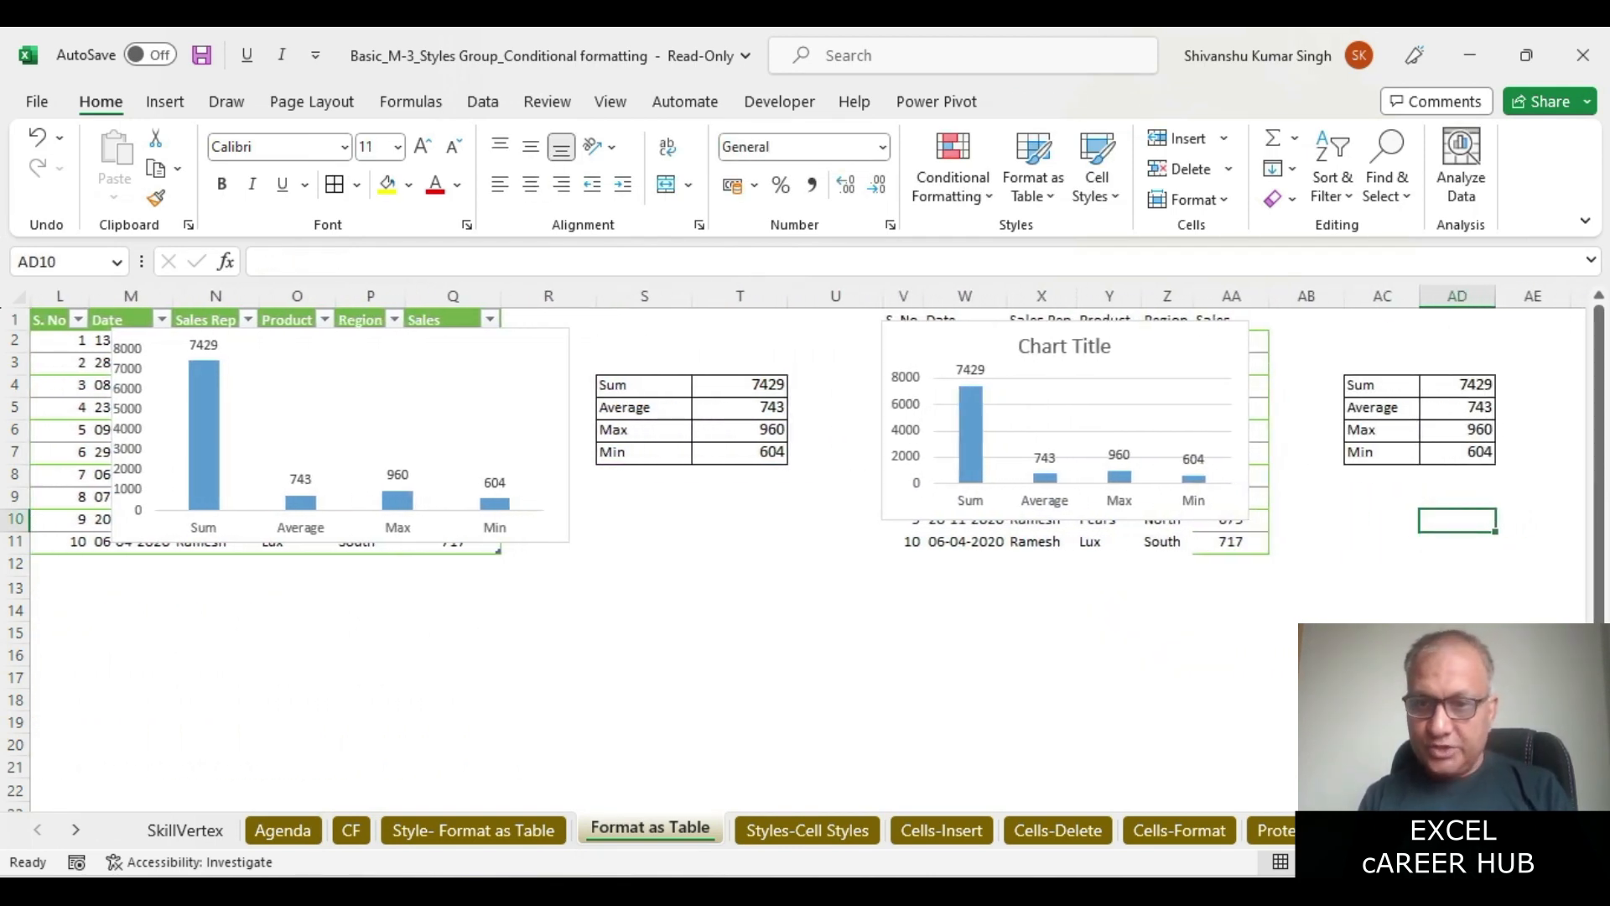
left_click(1017, 647)
key("Left")
key("Left")
key("Left")
key("Left")
key("Left")
key("Left")
key("Left")
key("Left")
key("Left")
key("Left")
key("Left")
key("Left")
key("Left")
key("Left")
key("Left")
key("Left")
key("Left")
key("Left")
key("Left")
key("Left")
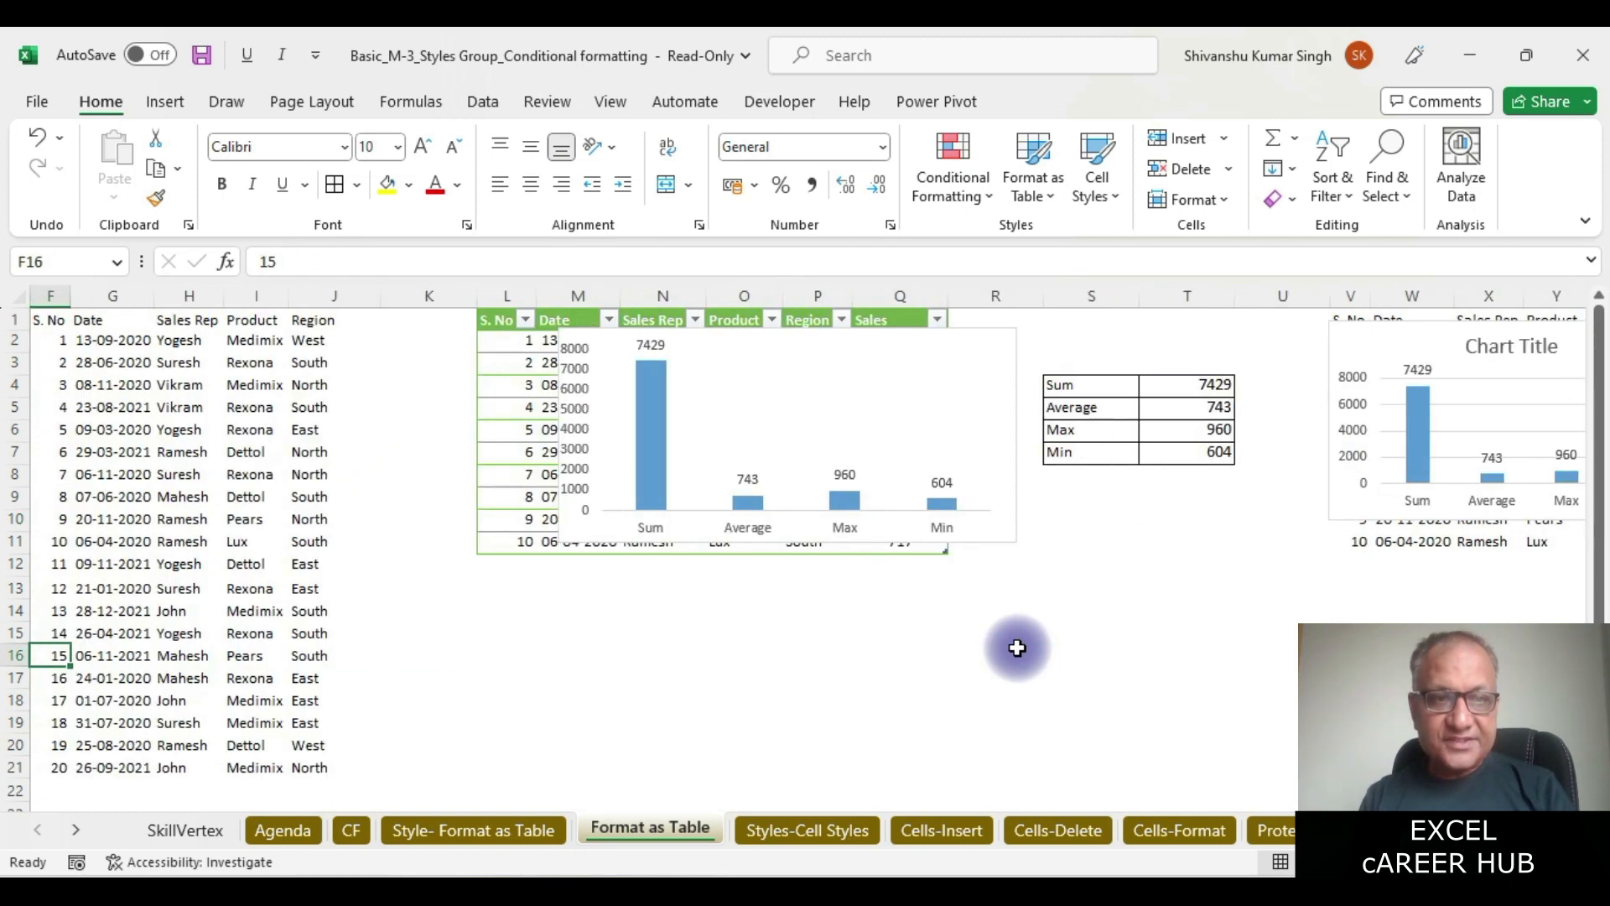
key("Left")
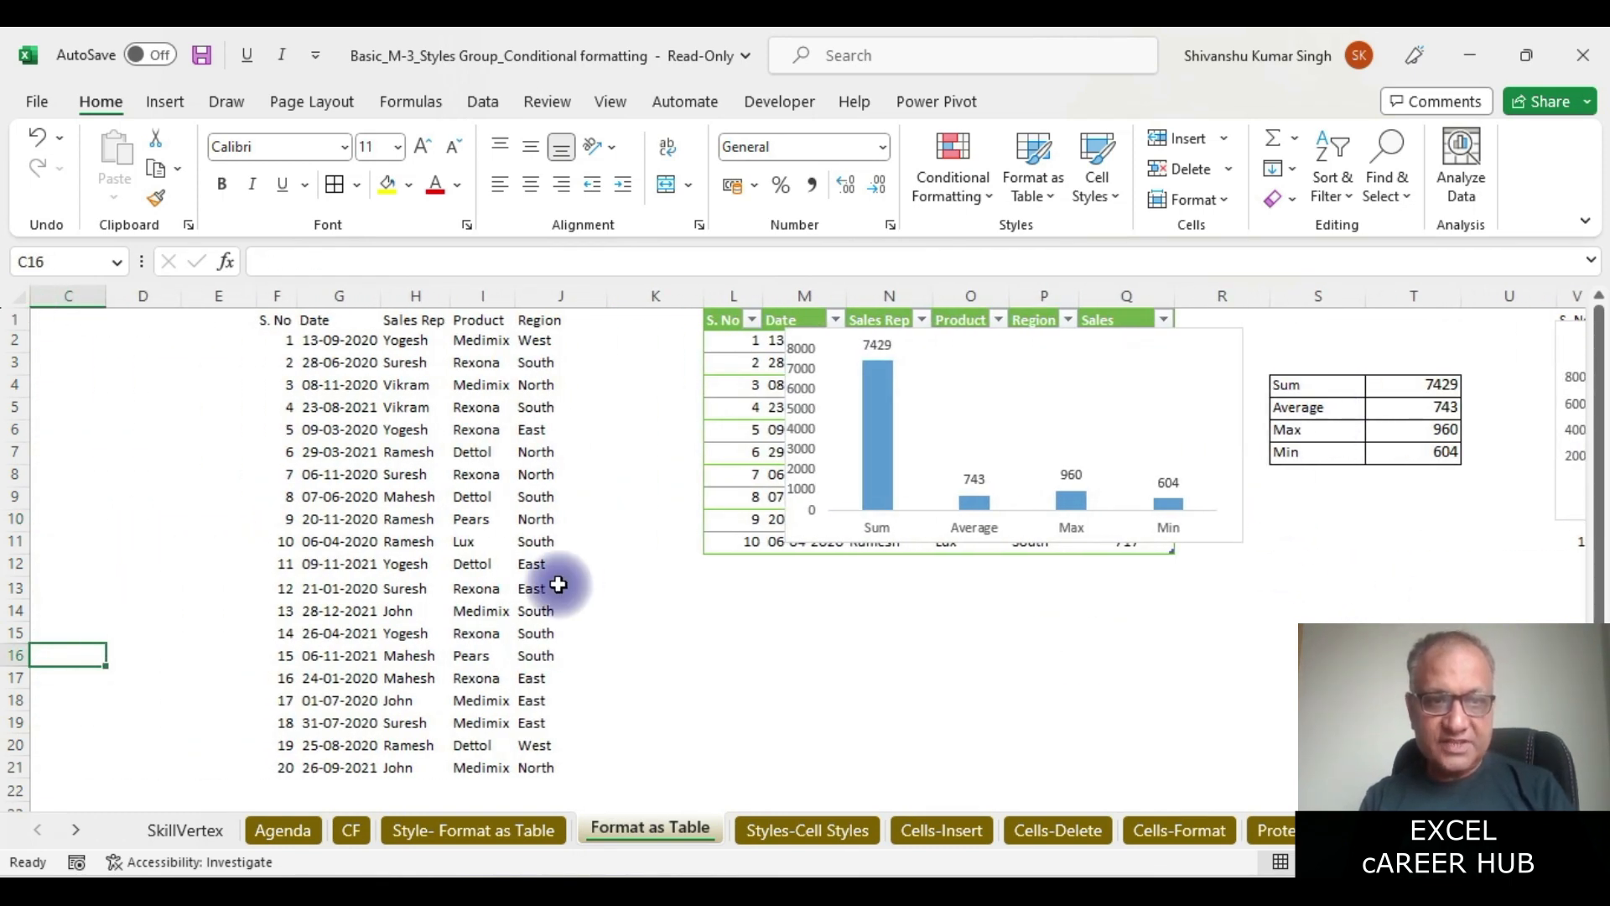
- Copy the source records numbered 11 to 20 and move the chart off the green table onto the source data
left_click(270, 577)
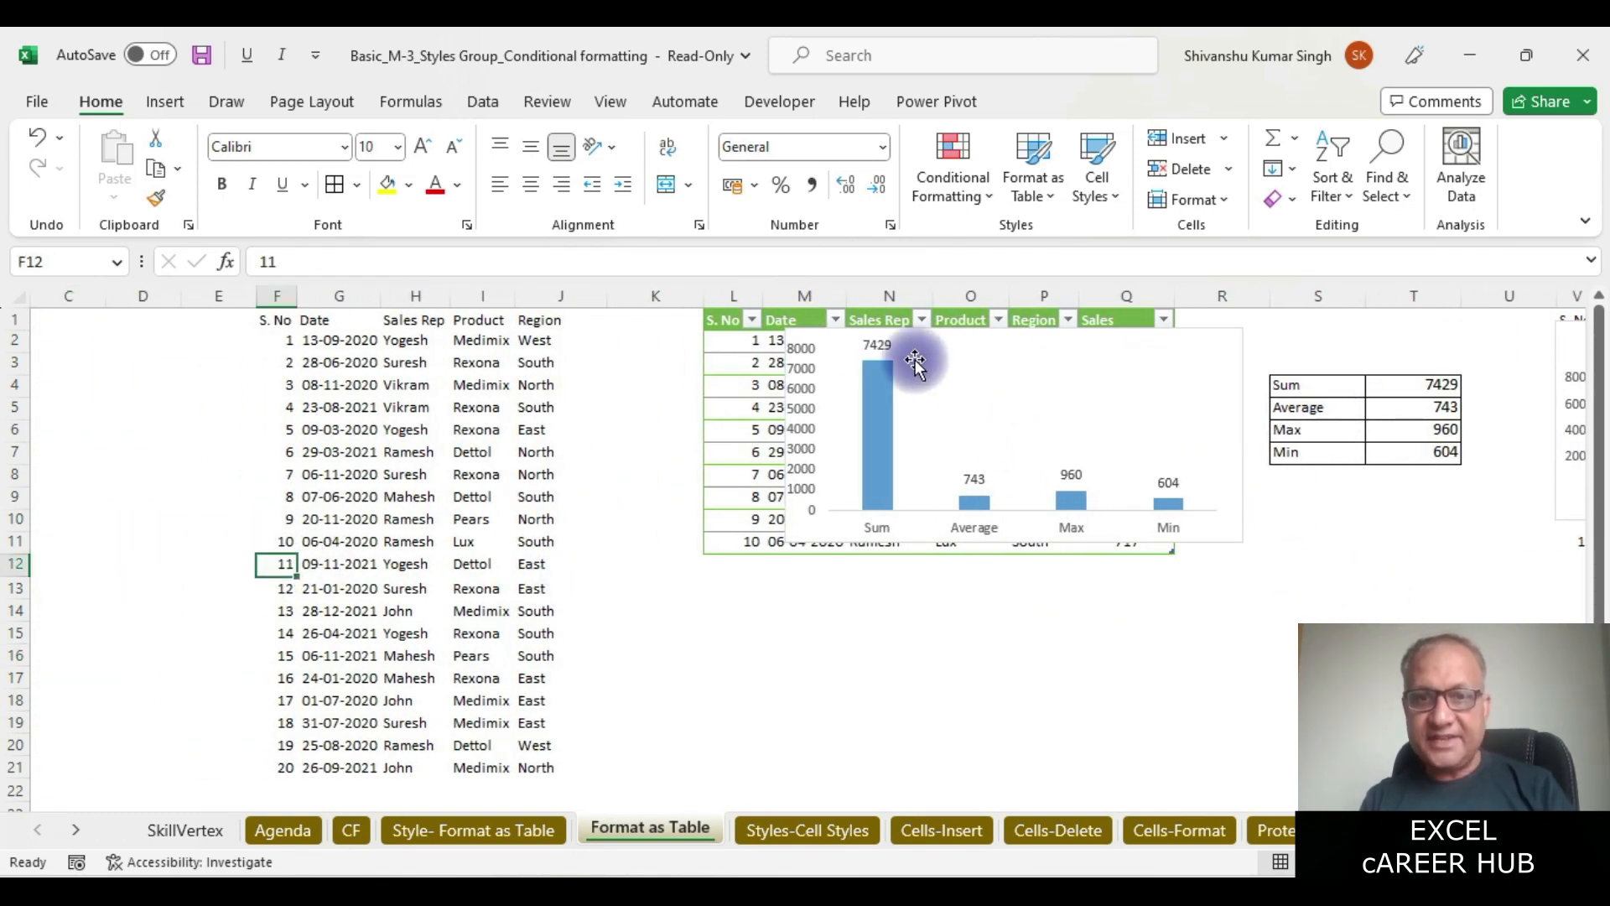
left_click(1025, 343)
left_click_drag(1025, 342, 968, 334)
left_click_drag(284, 564, 556, 721)
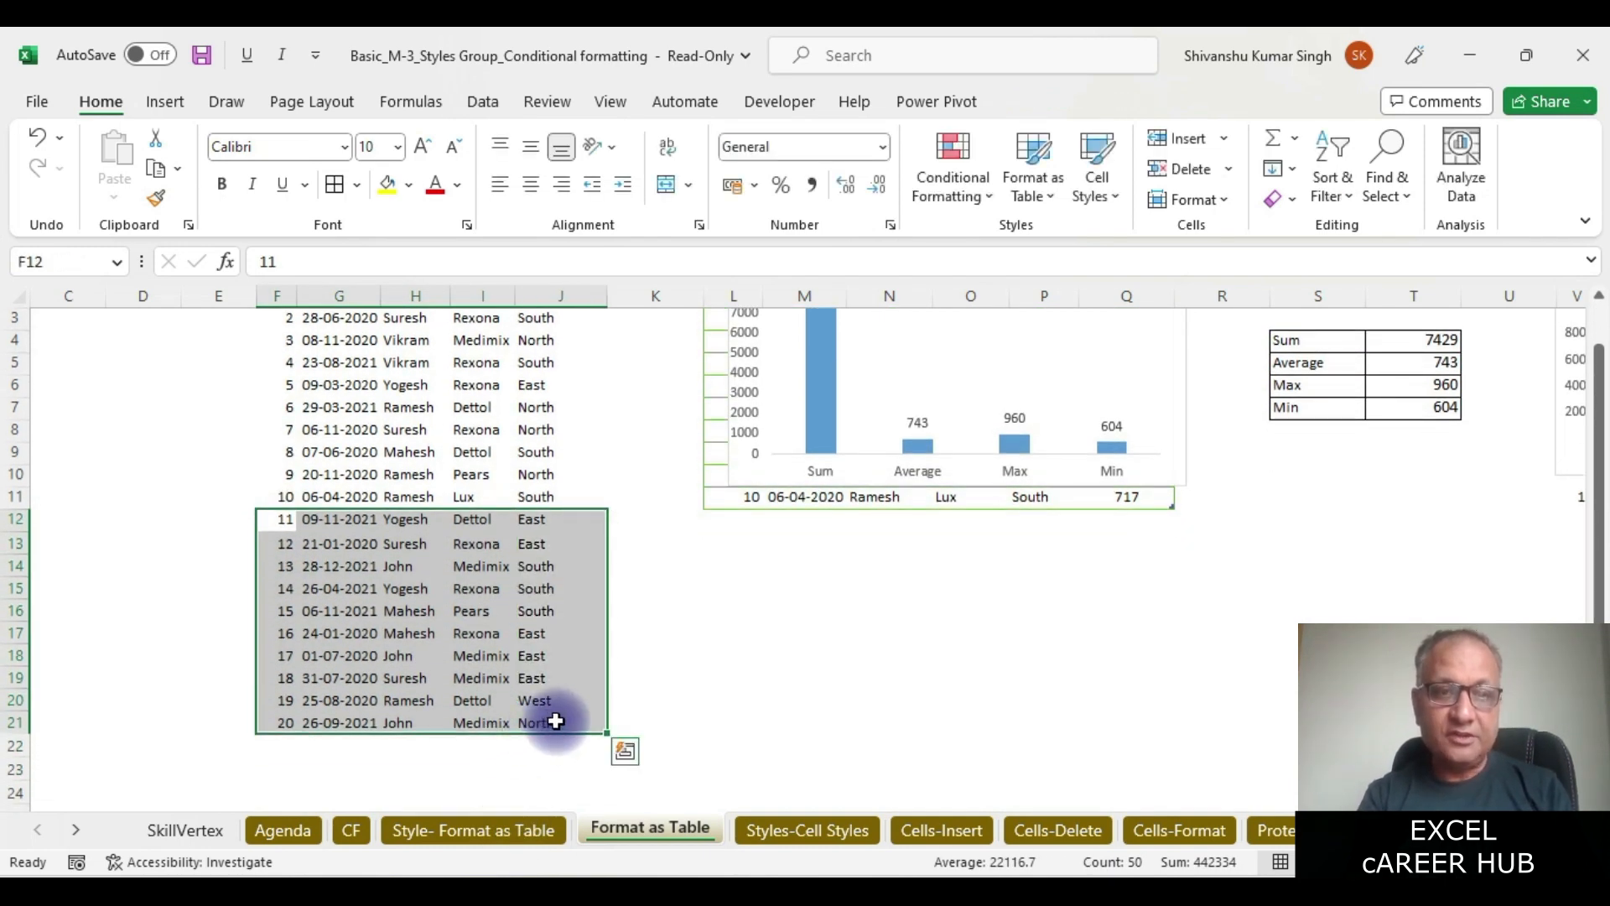
key("ctrl+c")
scroll(1593, 461, "up", 1)
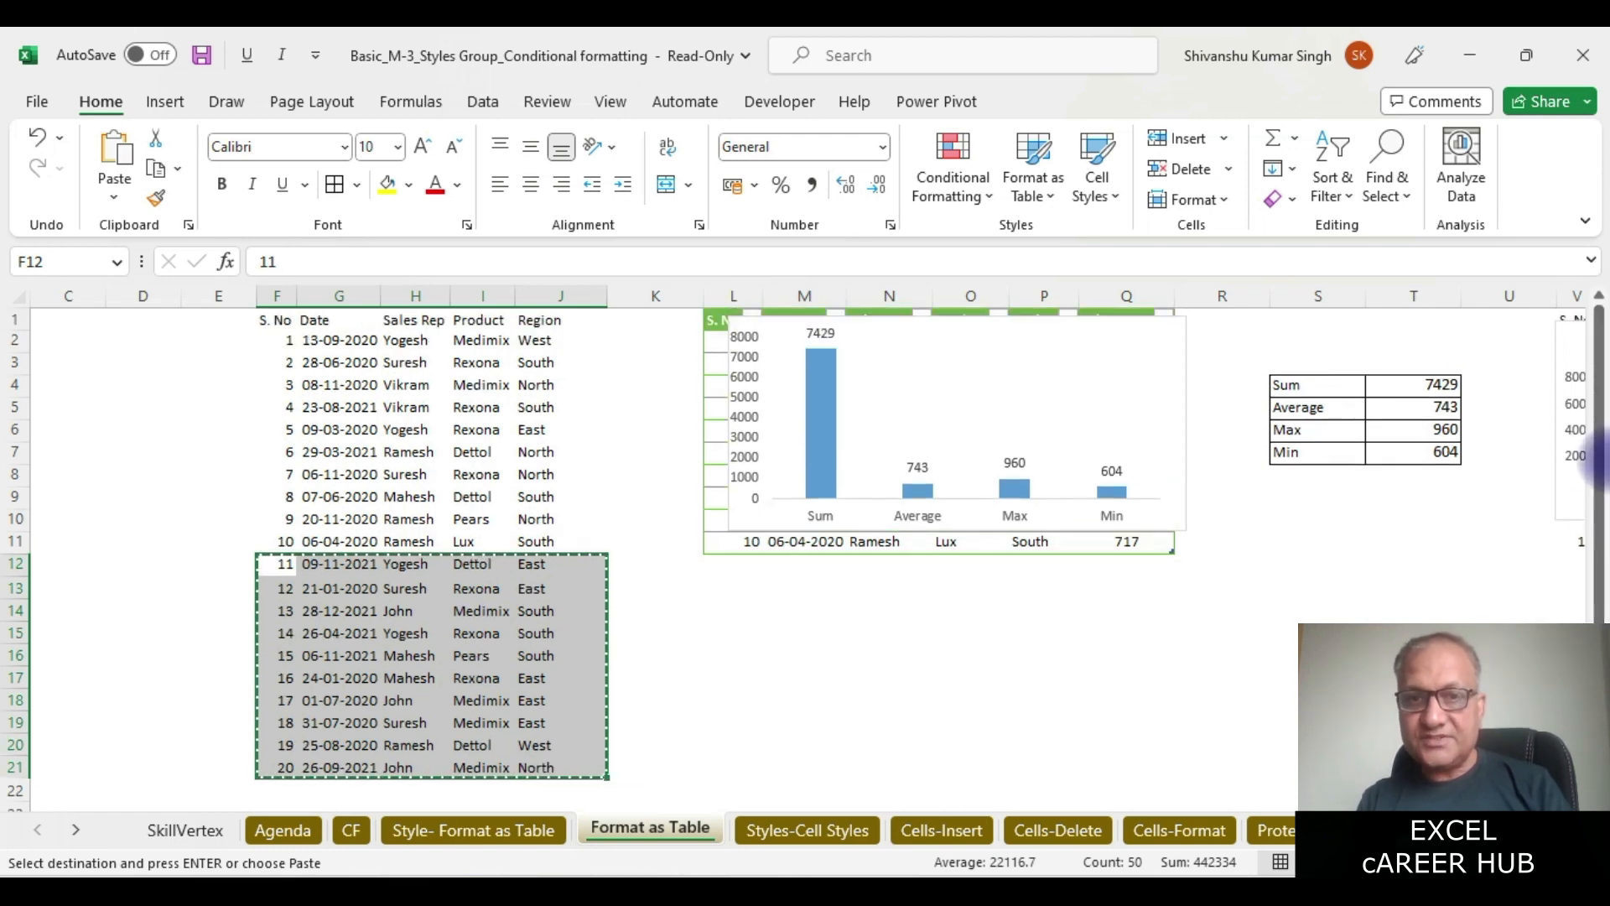
left_click(1043, 360)
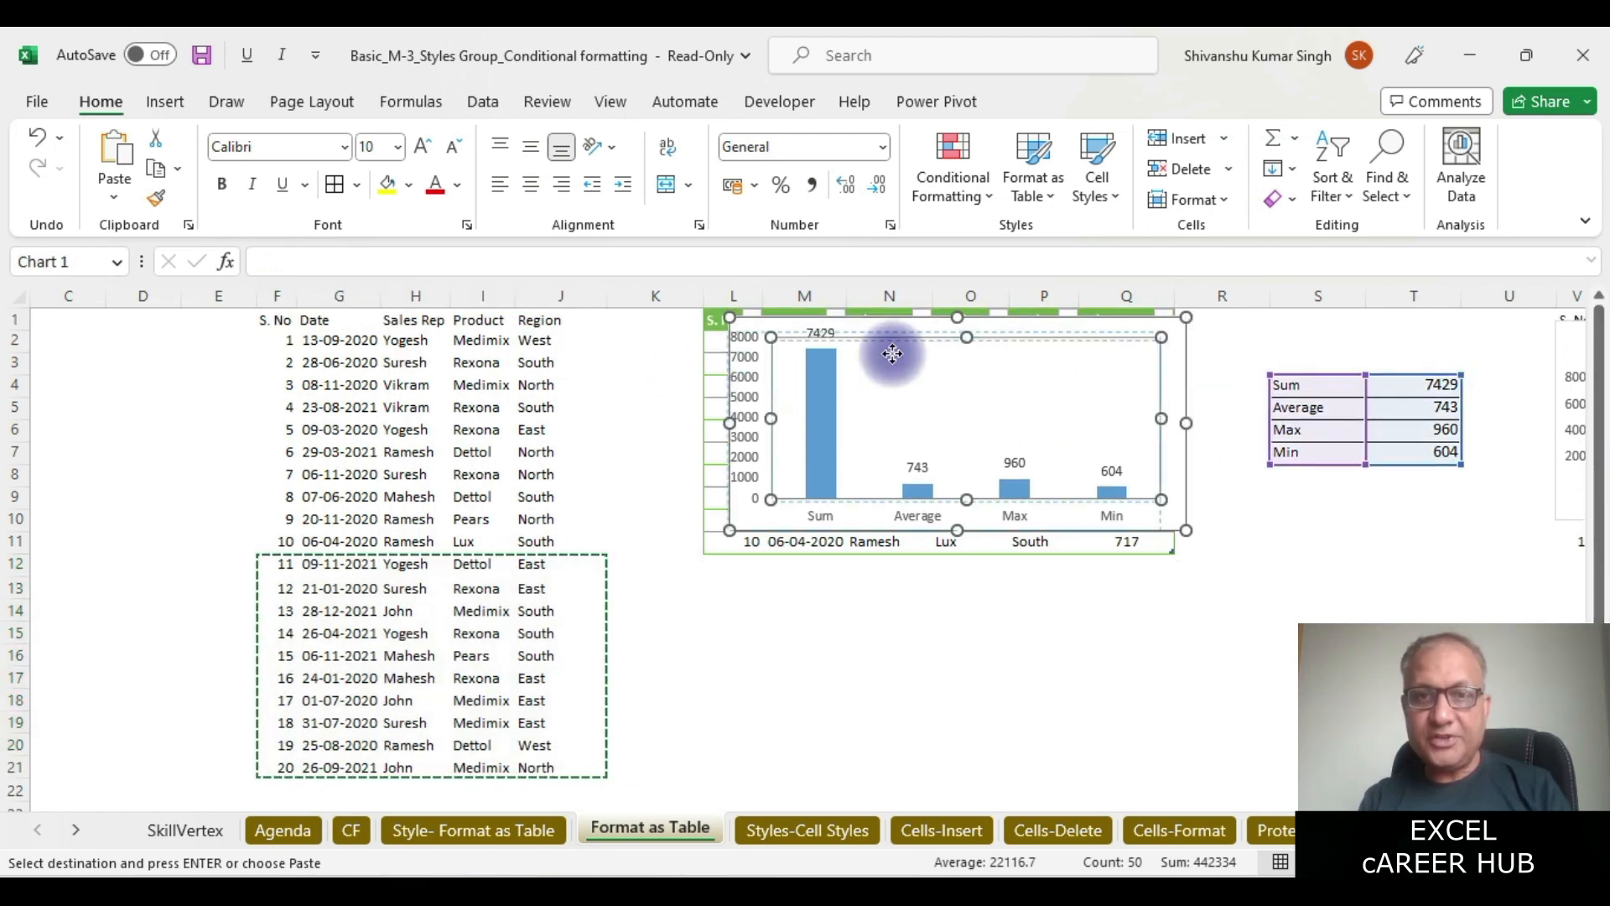
left_click_drag(880, 328, 297, 330)
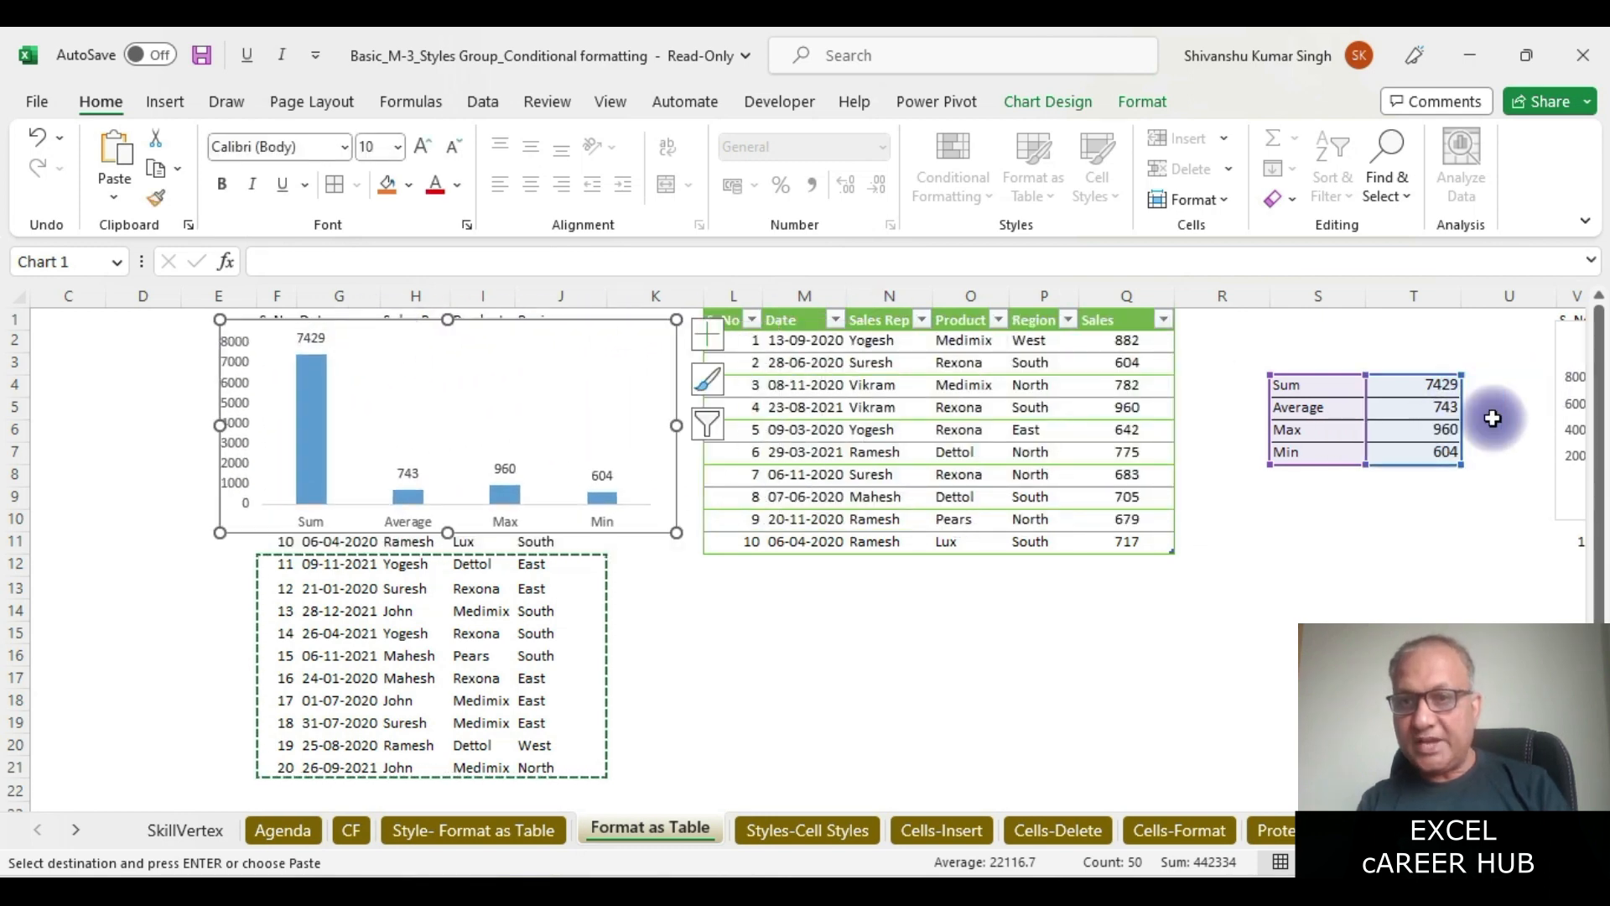
- Paste the copied records 11 to 20 directly beneath the green table's last row
left_click(737, 559)
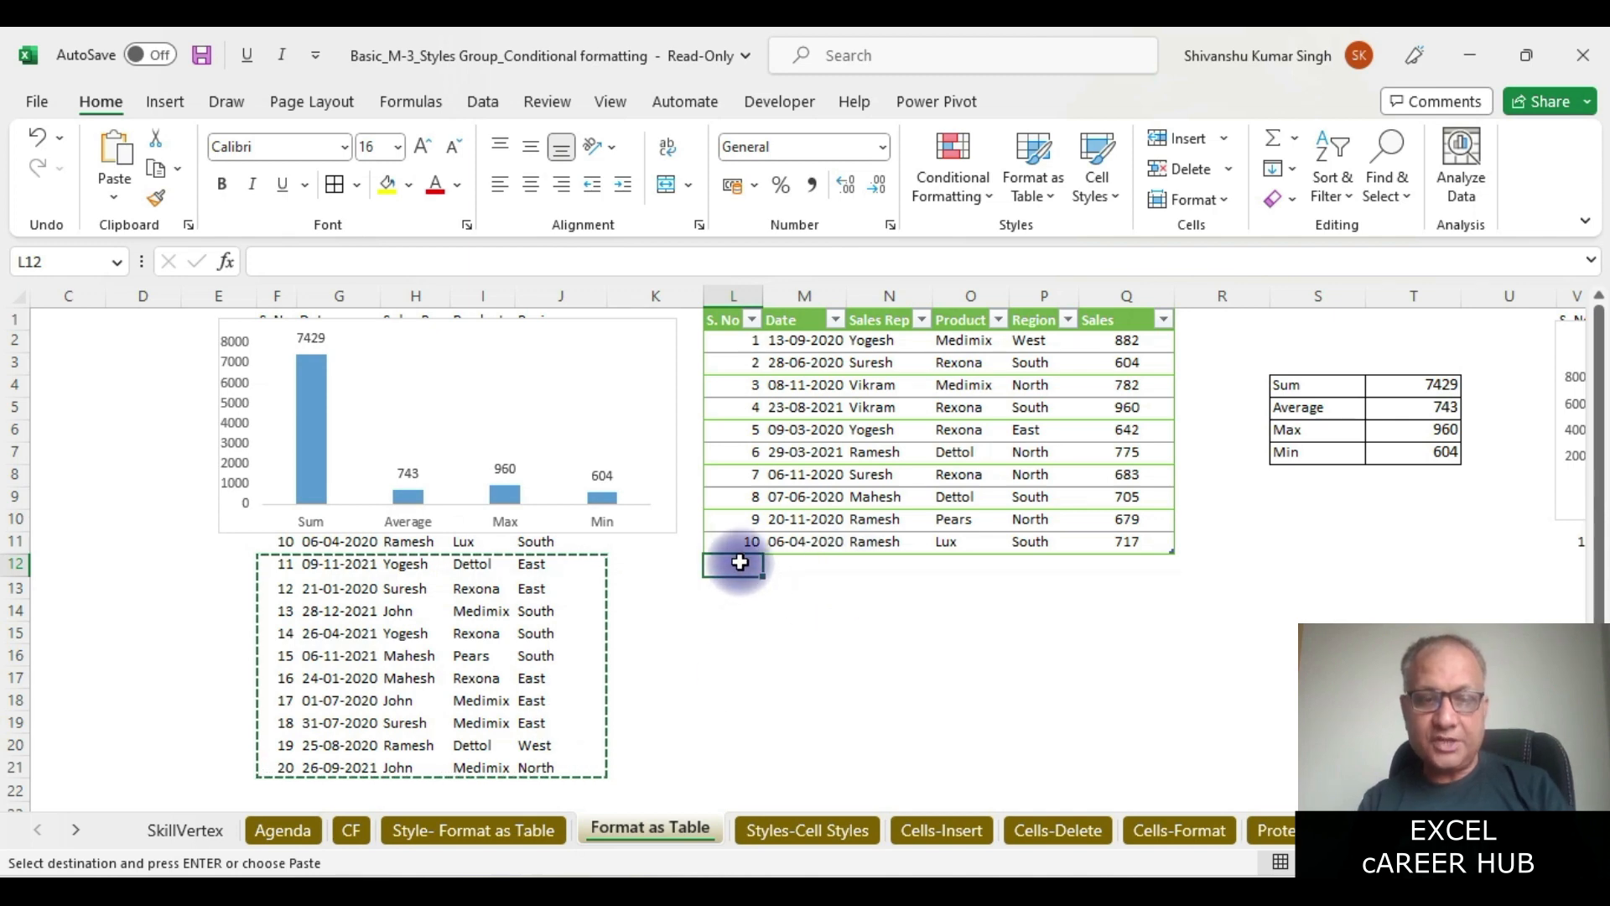
key("ctrl+v")
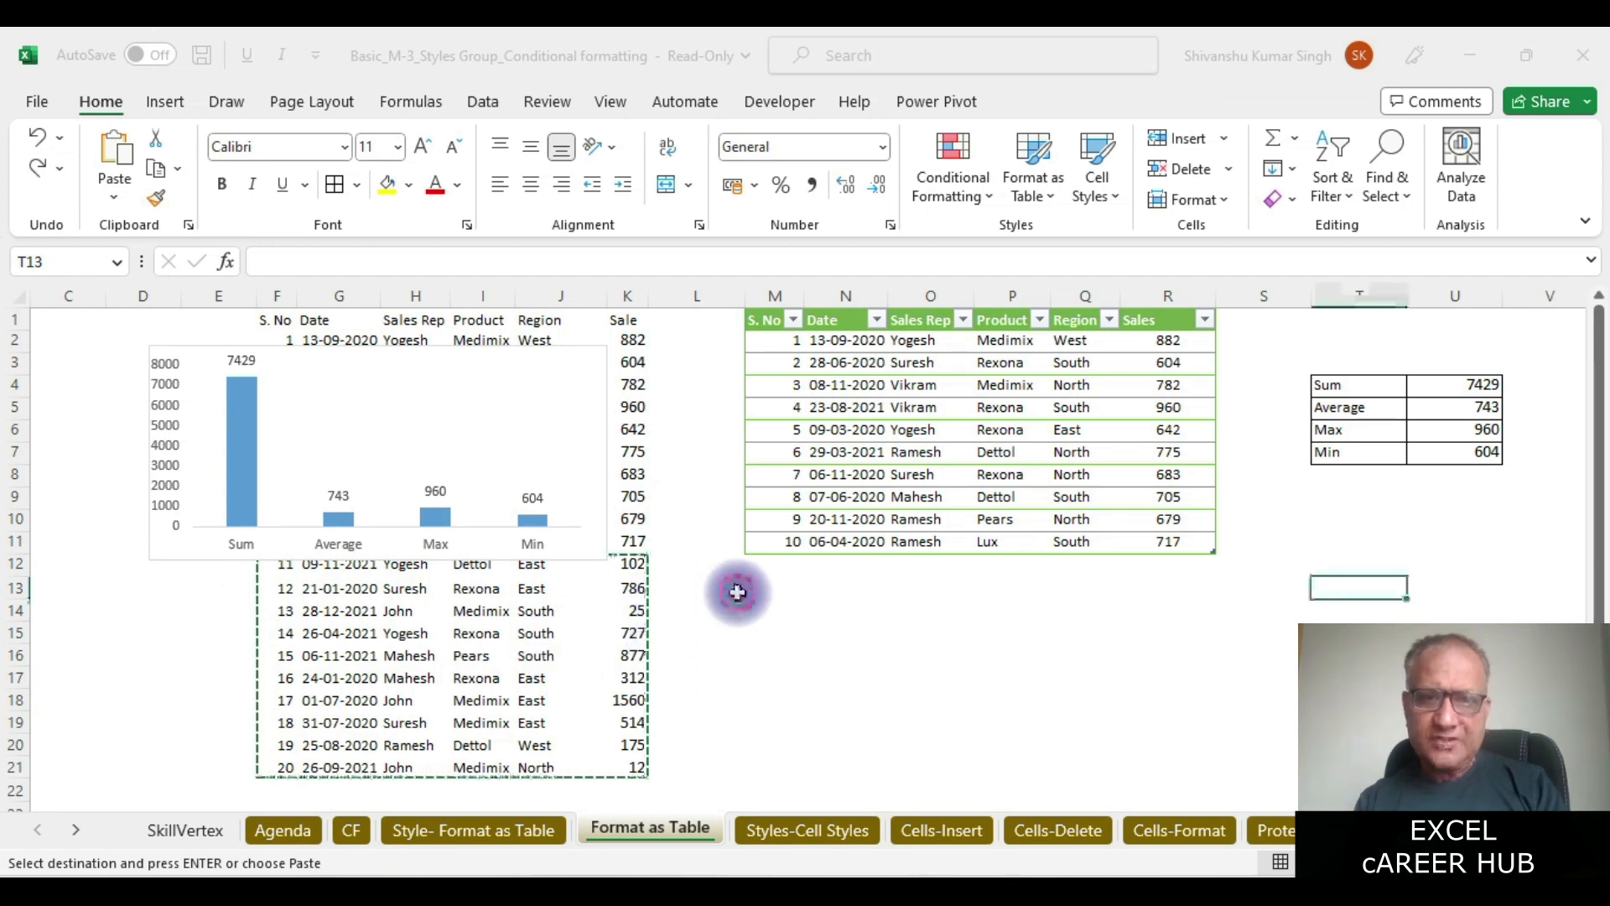
left_click(784, 561)
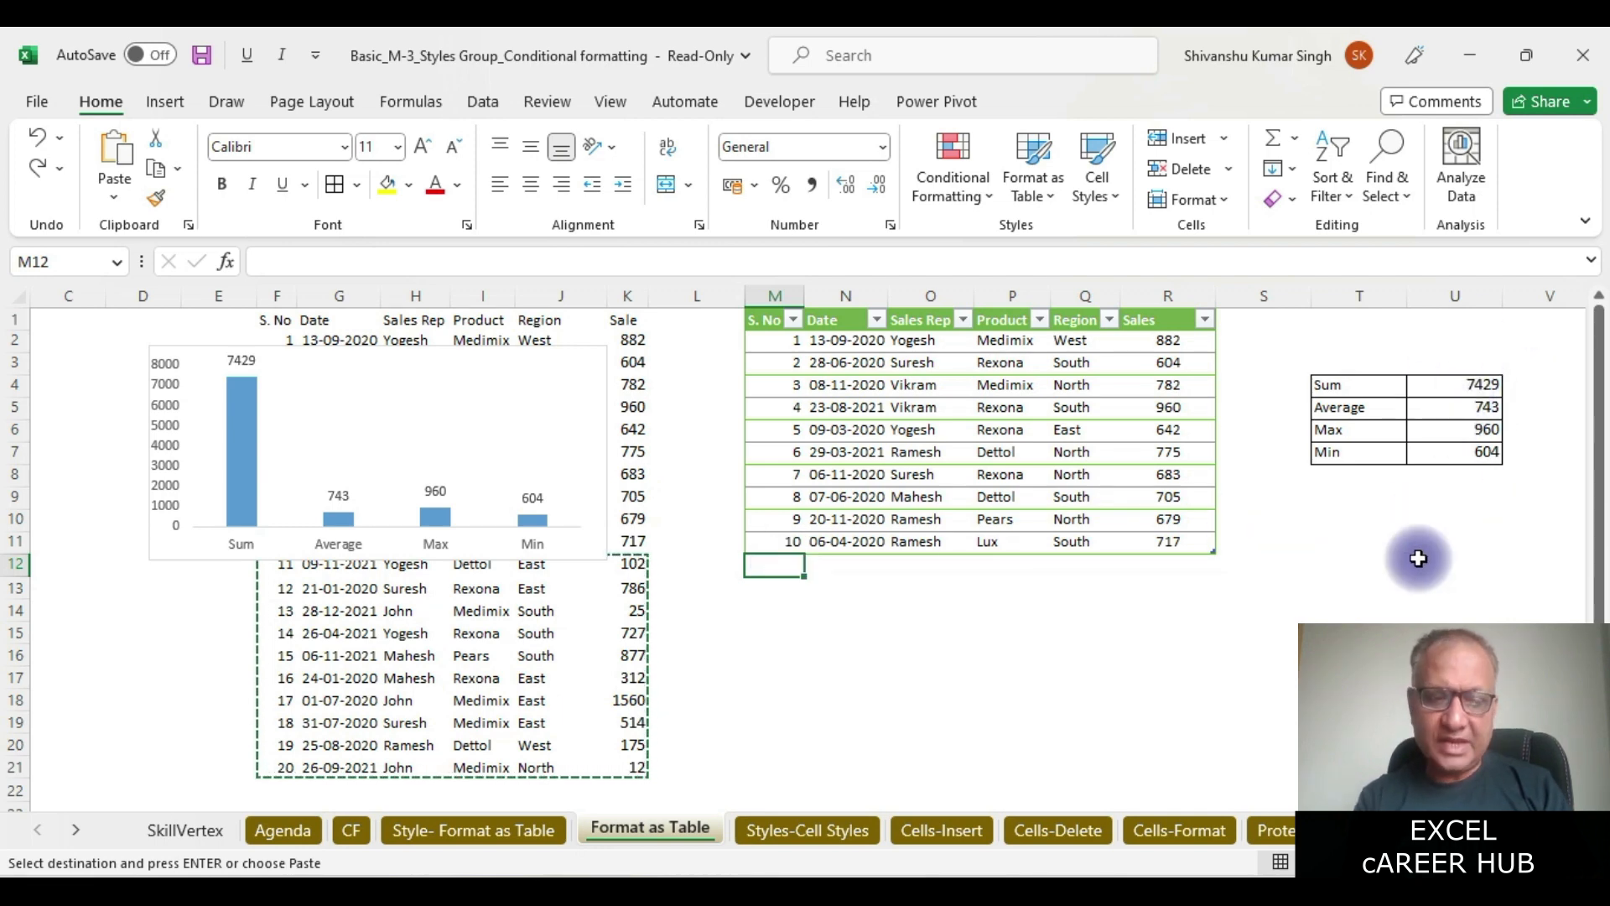
key("ctrl+v")
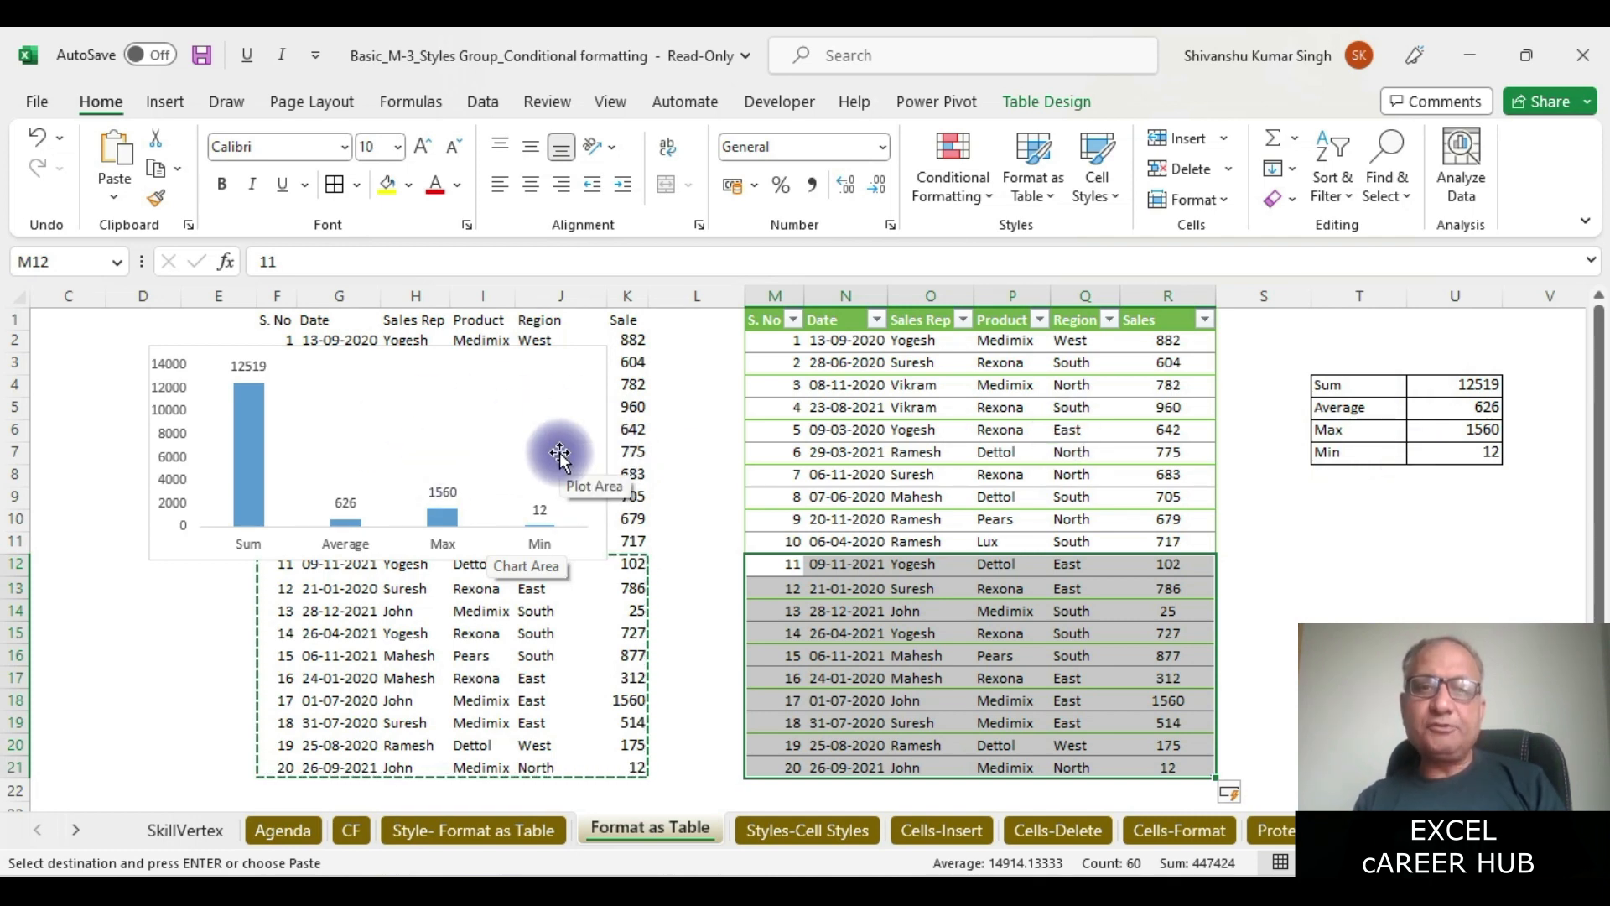
- Move the plain range's chart off its data into the gap beside the green table
left_click(1332, 550)
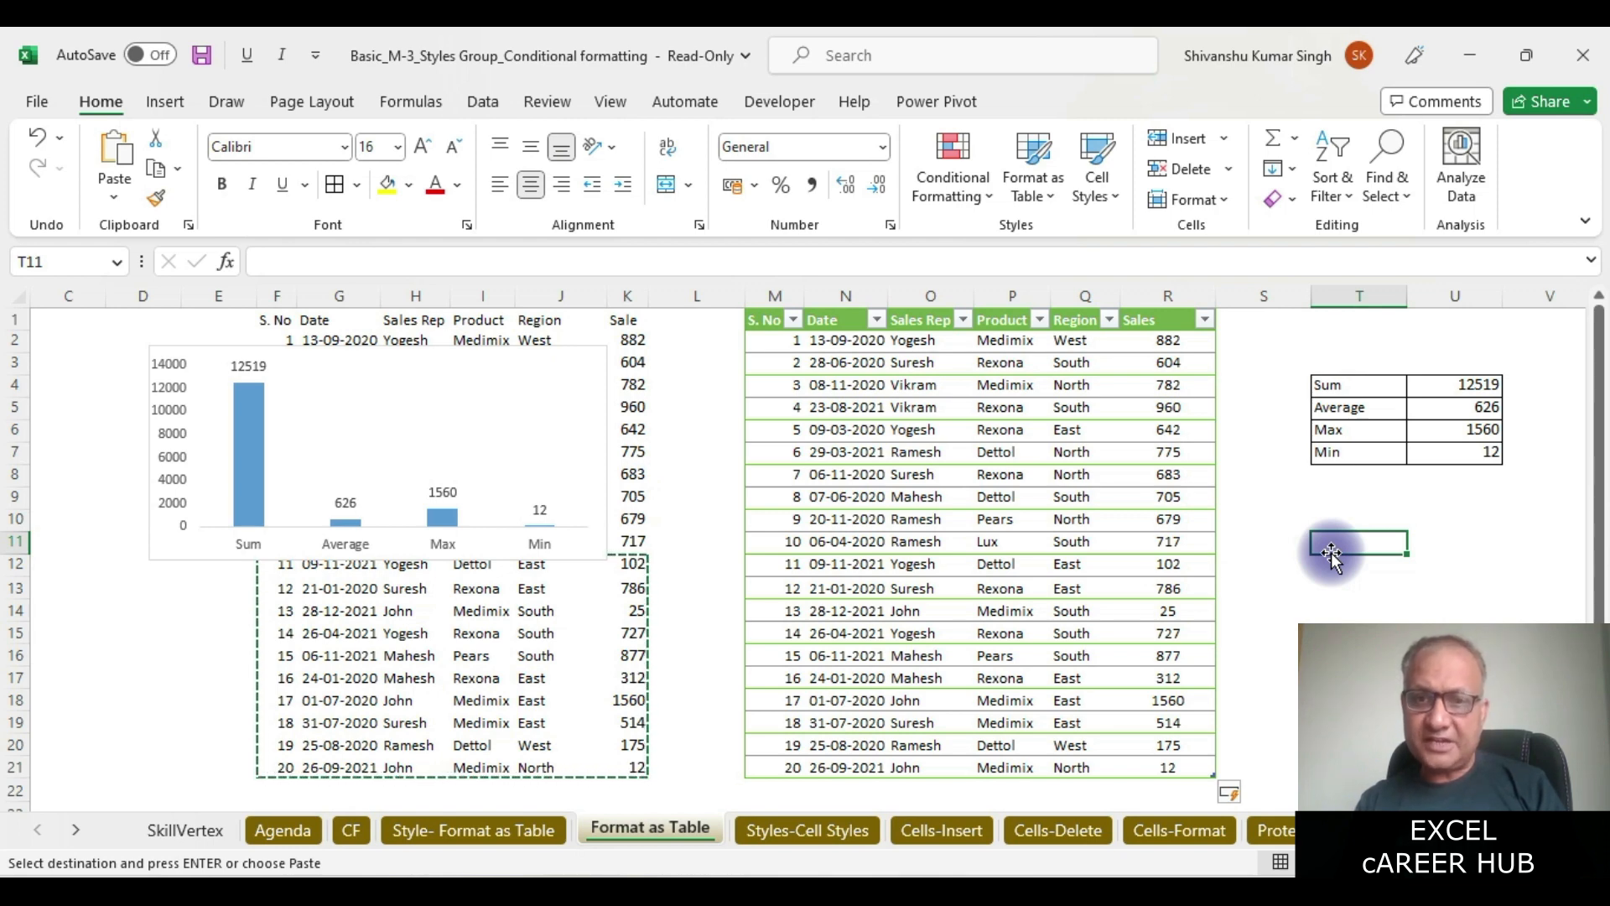
key("Right")
key("Right")
key("Right")
key("Right")
key("Right")
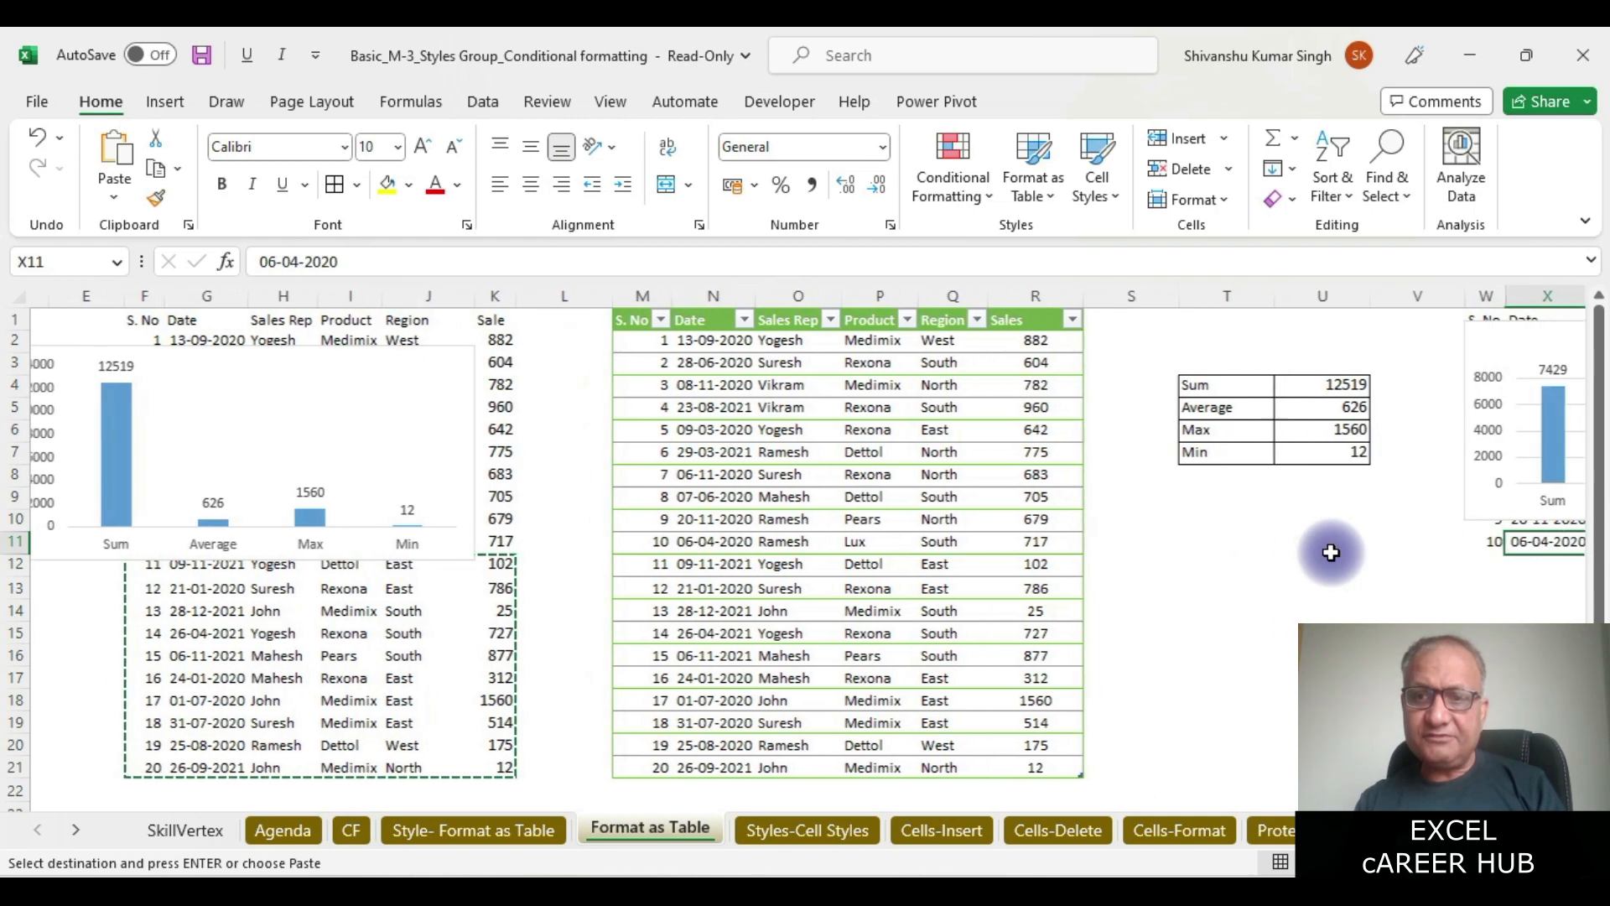
key("Right")
key("Right")
key("Right")
key("Right")
key("Right")
key("Right")
key("Right")
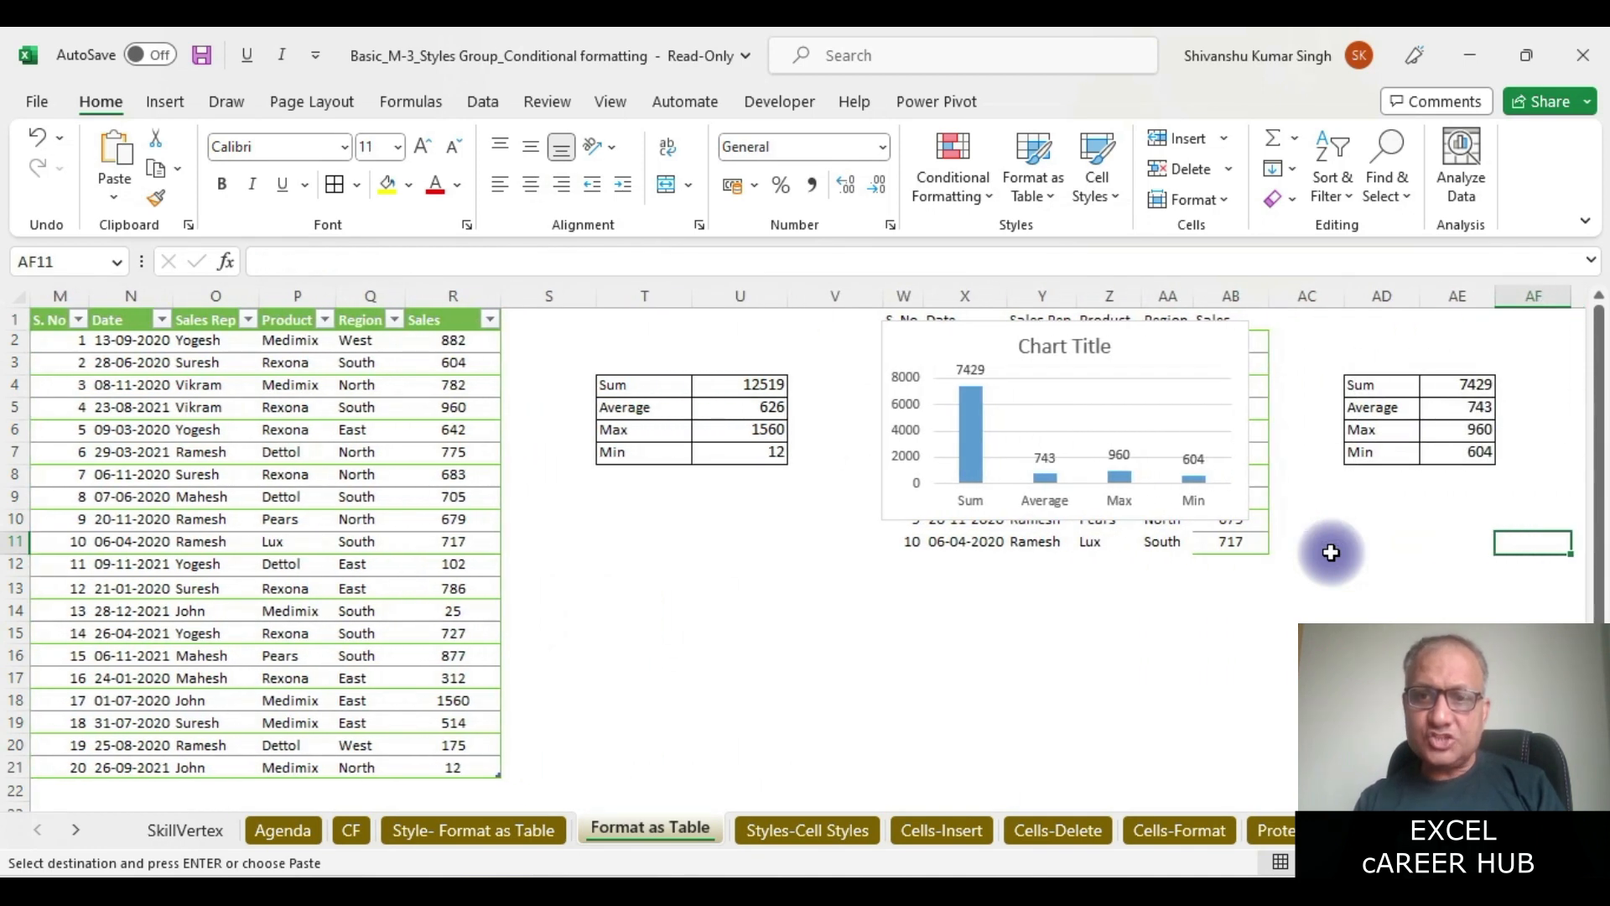
left_click(1208, 323)
left_click_drag(1207, 324, 796, 351)
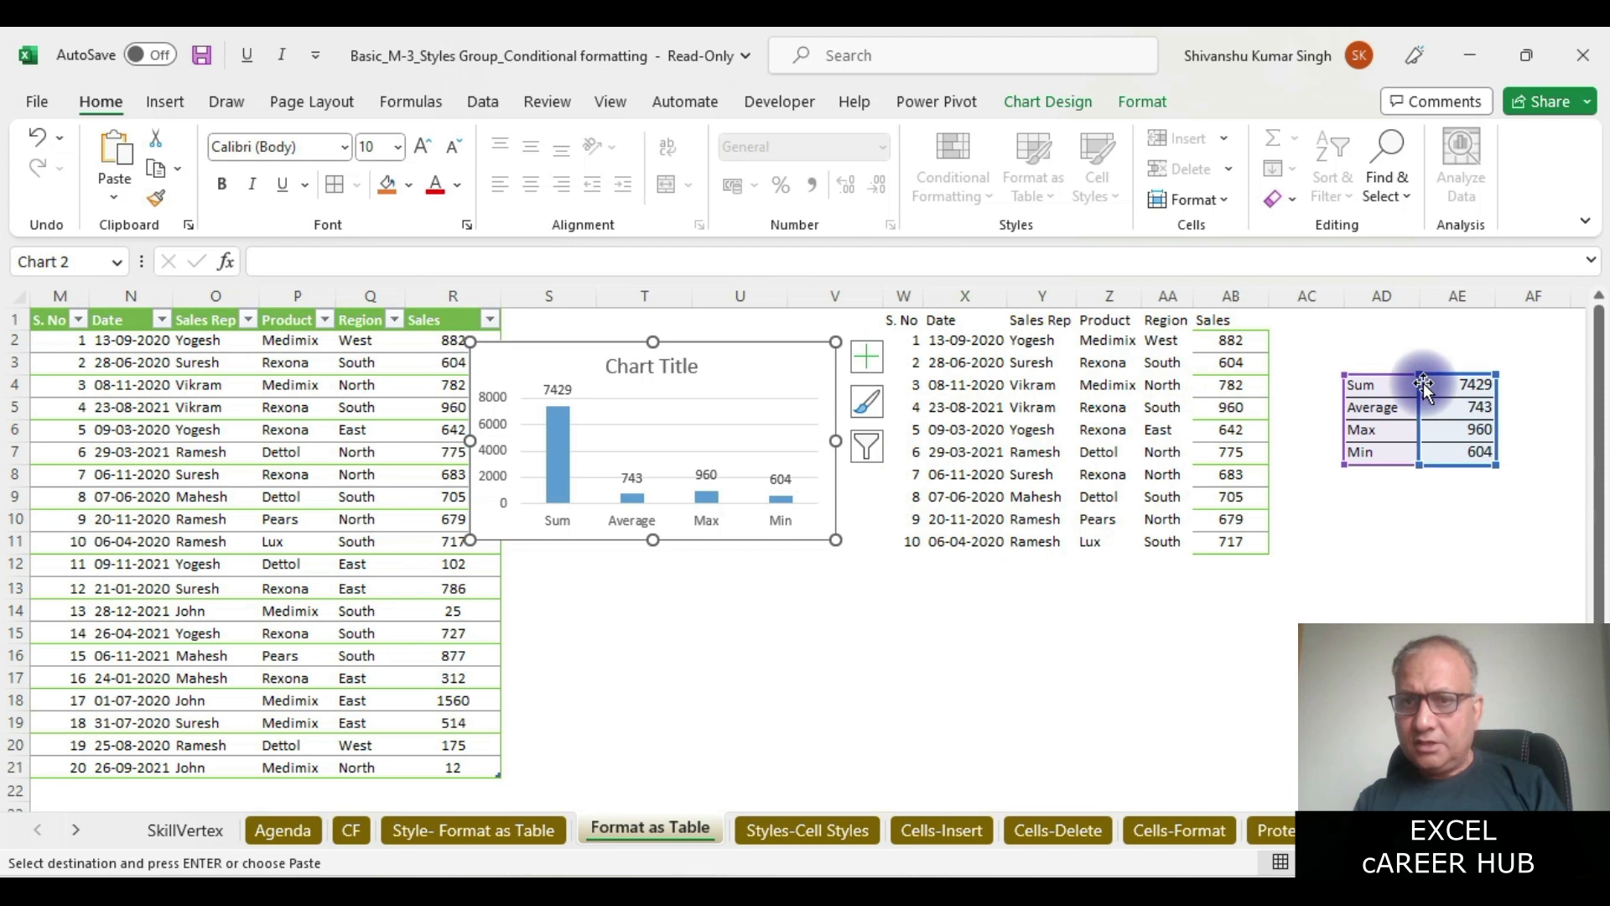
left_click(991, 724)
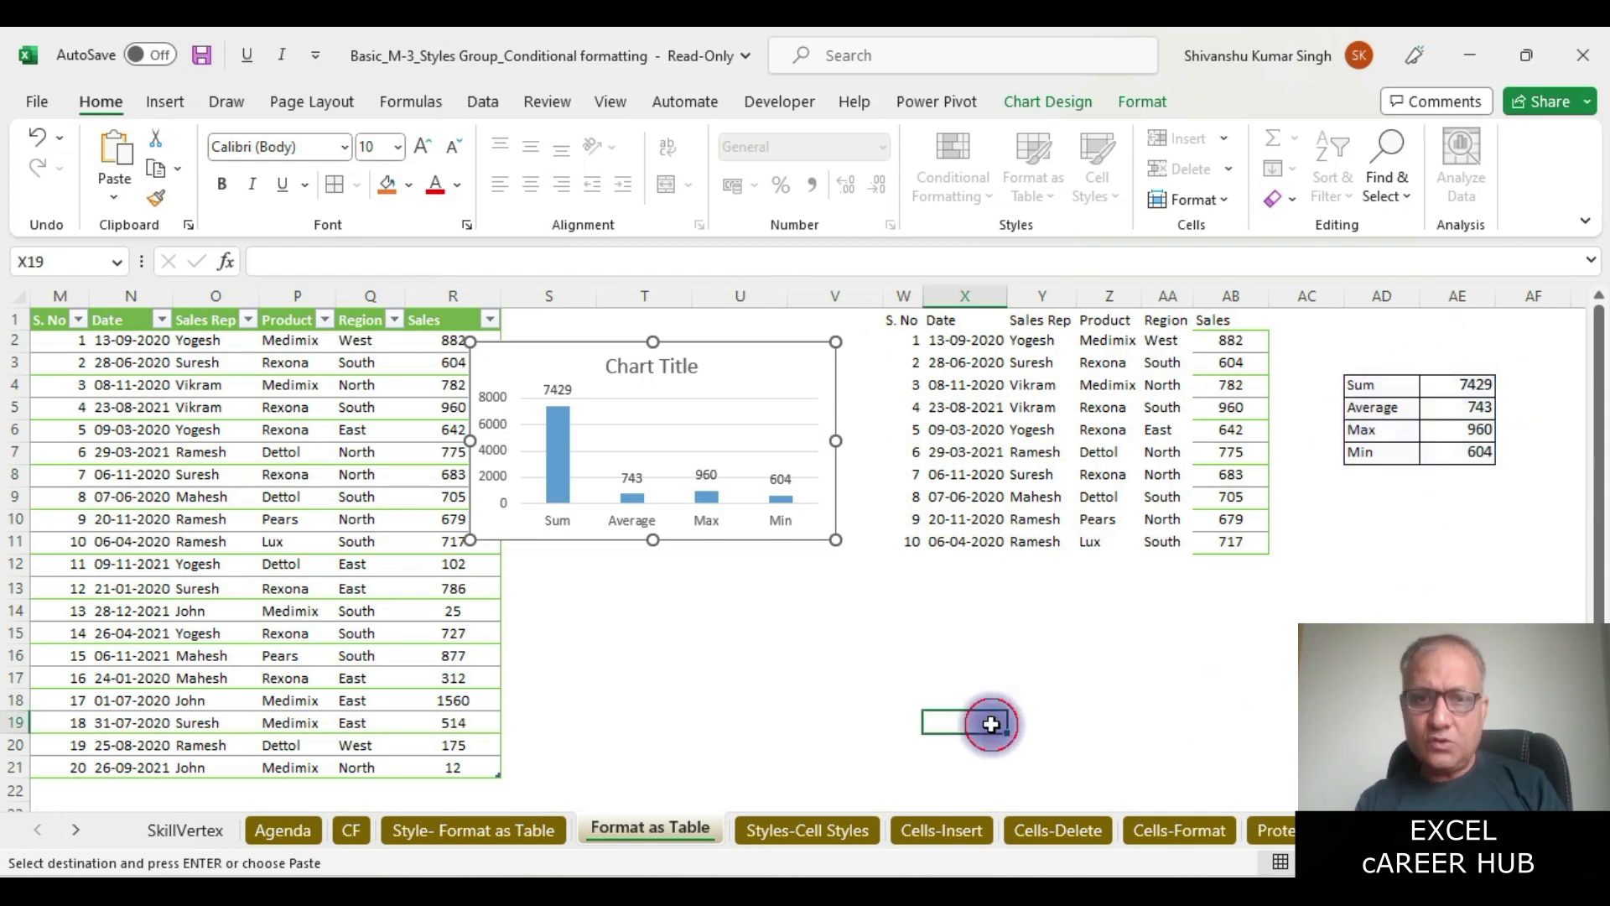
- Examine the table's chart and the plain range's chart with their summaries after extending the green table
key("Left")
key("Left")
key("Left")
key("Left")
key("Left")
key("Left")
key("Left")
key("Left")
key("Left")
key("Left")
key("Left")
key("Left")
key("Left")
key("Left")
key("Left")
key("Left")
key("Left")
key("Left")
key("Left")
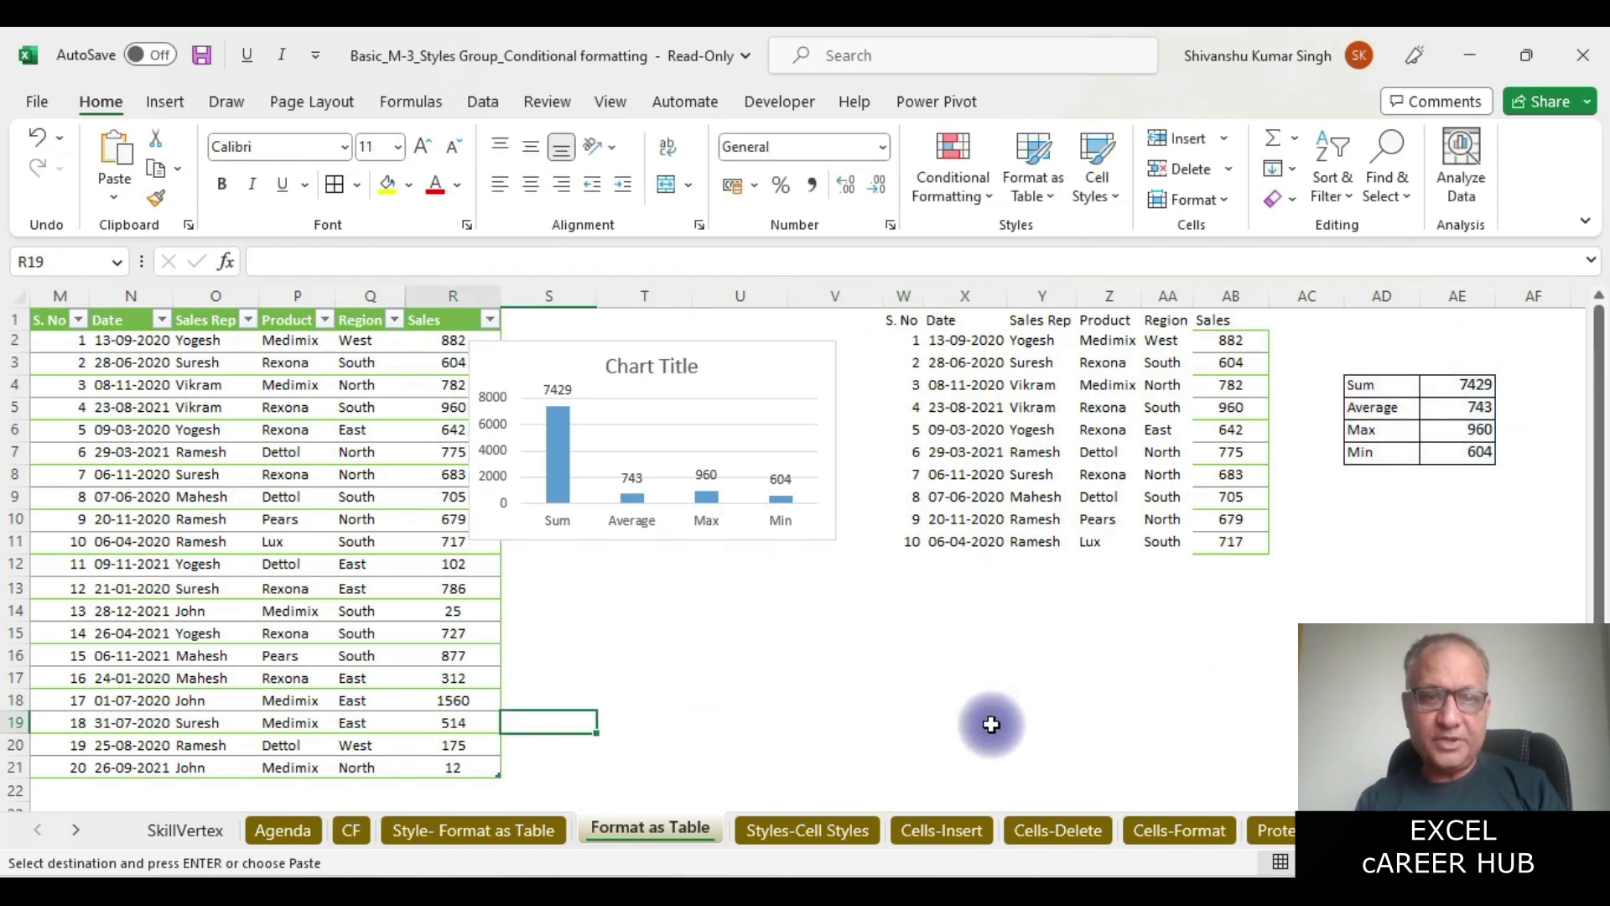
key("Right")
key("Right")
key("Right")
key("Right")
key("Right")
key("Right")
key("Right")
key("Right")
key("Right")
key("Right")
key("Right")
key("Right")
key("Right")
key("Right")
key("Right")
key("Right")
key("Right")
key("Right")
key("Right")
key("Right")
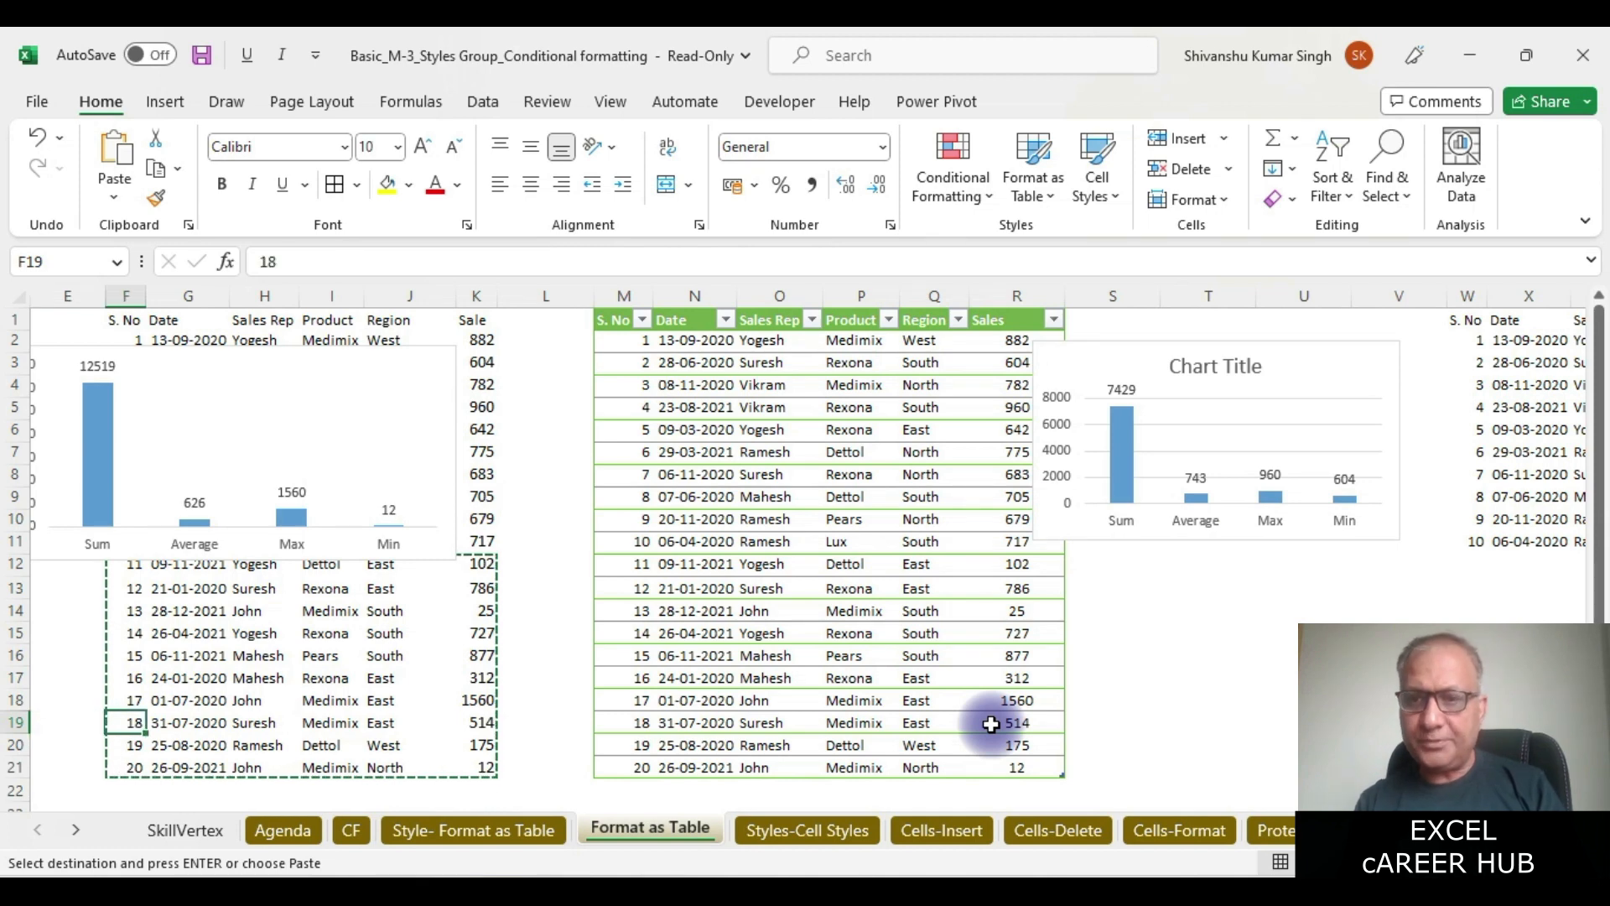
key("Right")
key("Right")
key("Right")
key("Right")
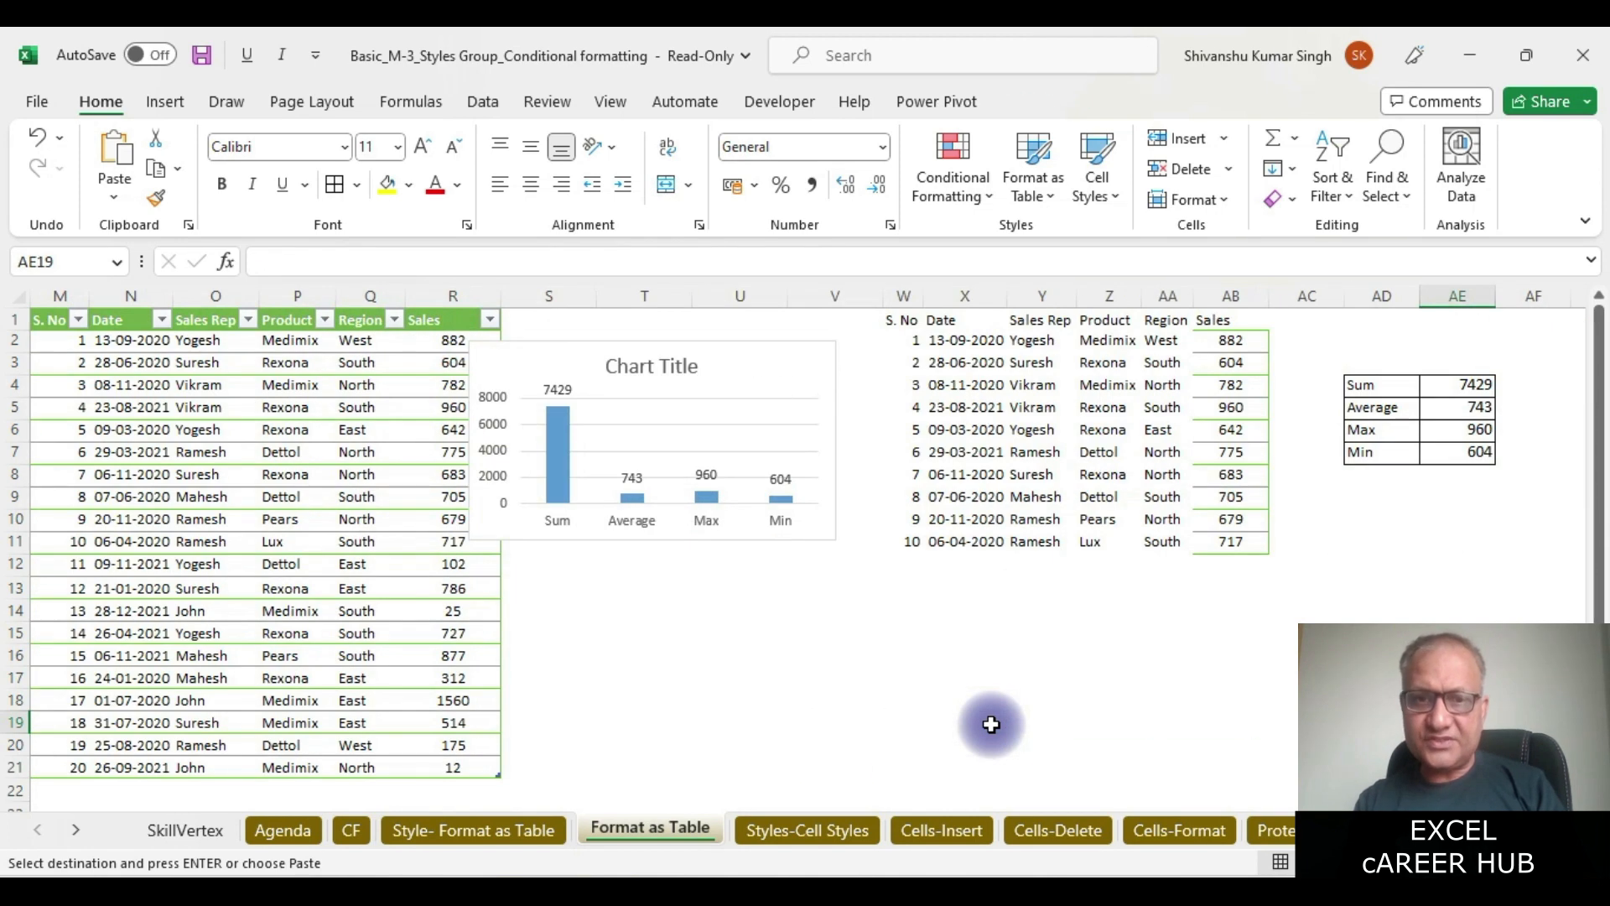
- Paste the copied records beneath the plain range at W12 and inspect the Sum formula in AE4
left_click(922, 563)
key("ctrl+v")
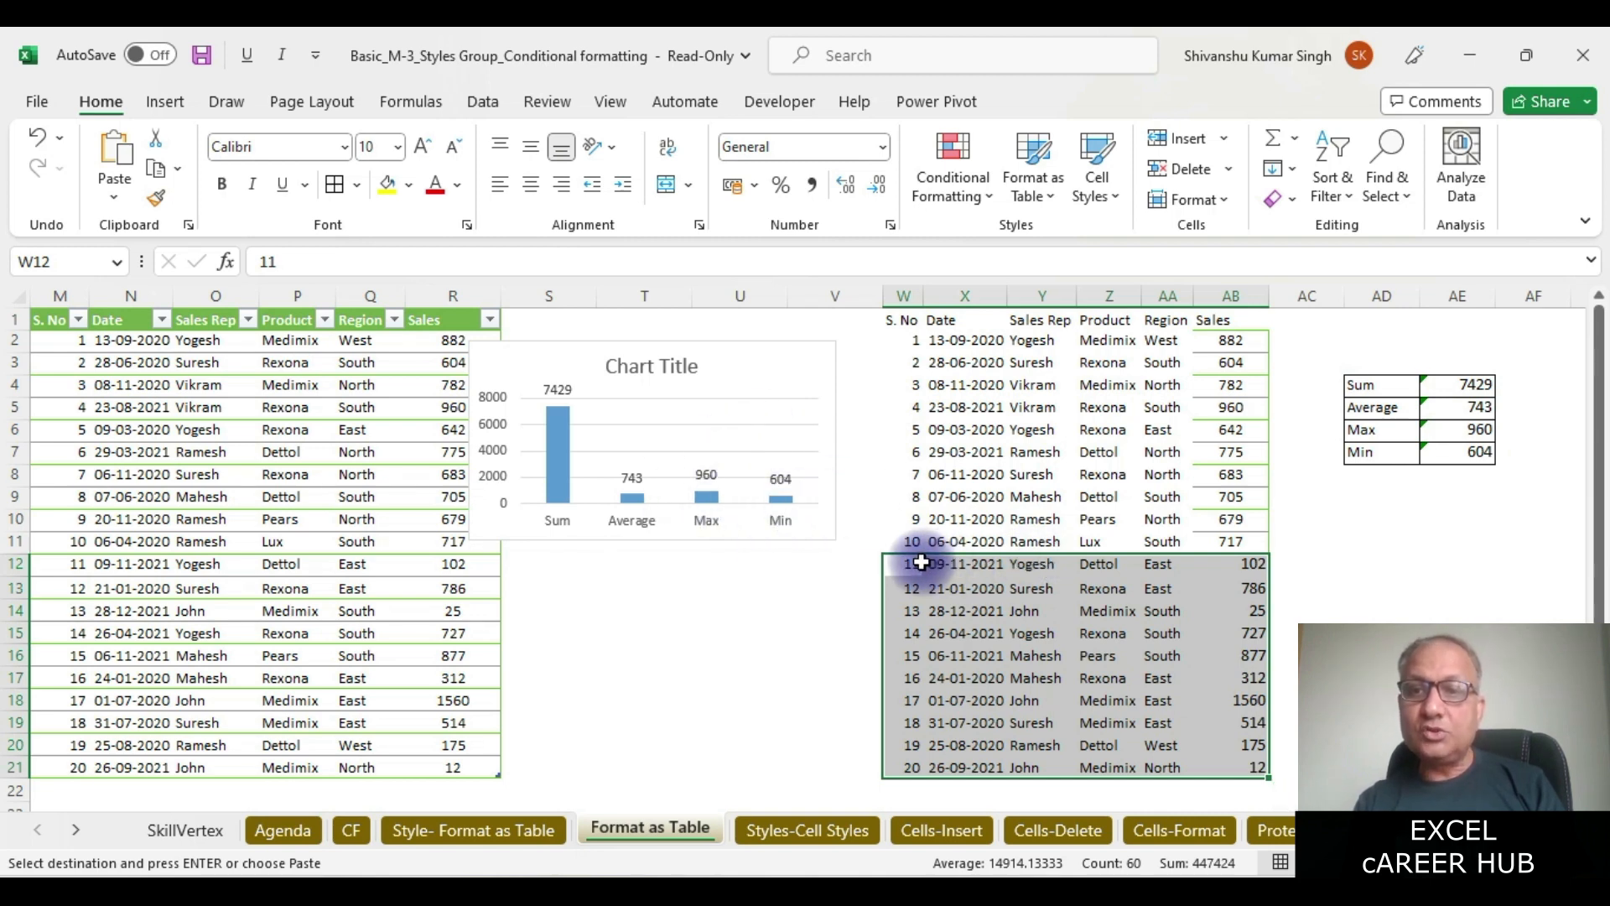
left_click(1469, 383)
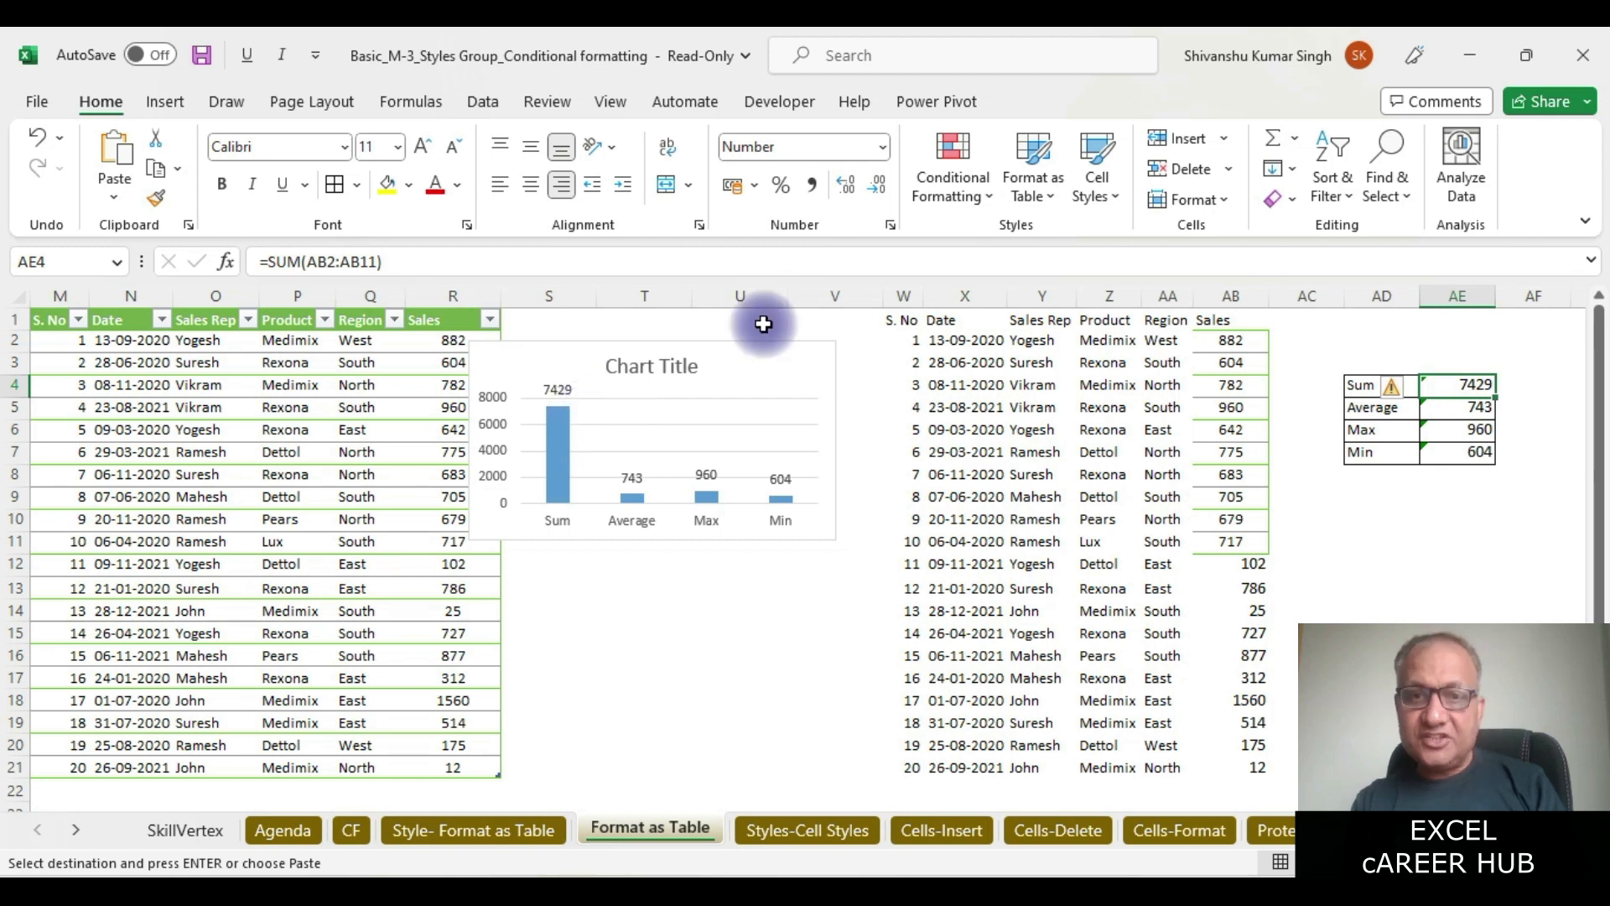
- Select the entire green table from its S. No header in M1 through the last Sales value in R21
left_click(614, 634)
key("Left")
key("Left")
key("Left")
key("Left")
key("Left")
key("Left")
key("Left")
key("Left")
key("Left")
key("Left")
key("Left")
key("Left")
key("Left")
key("Left")
key("Left")
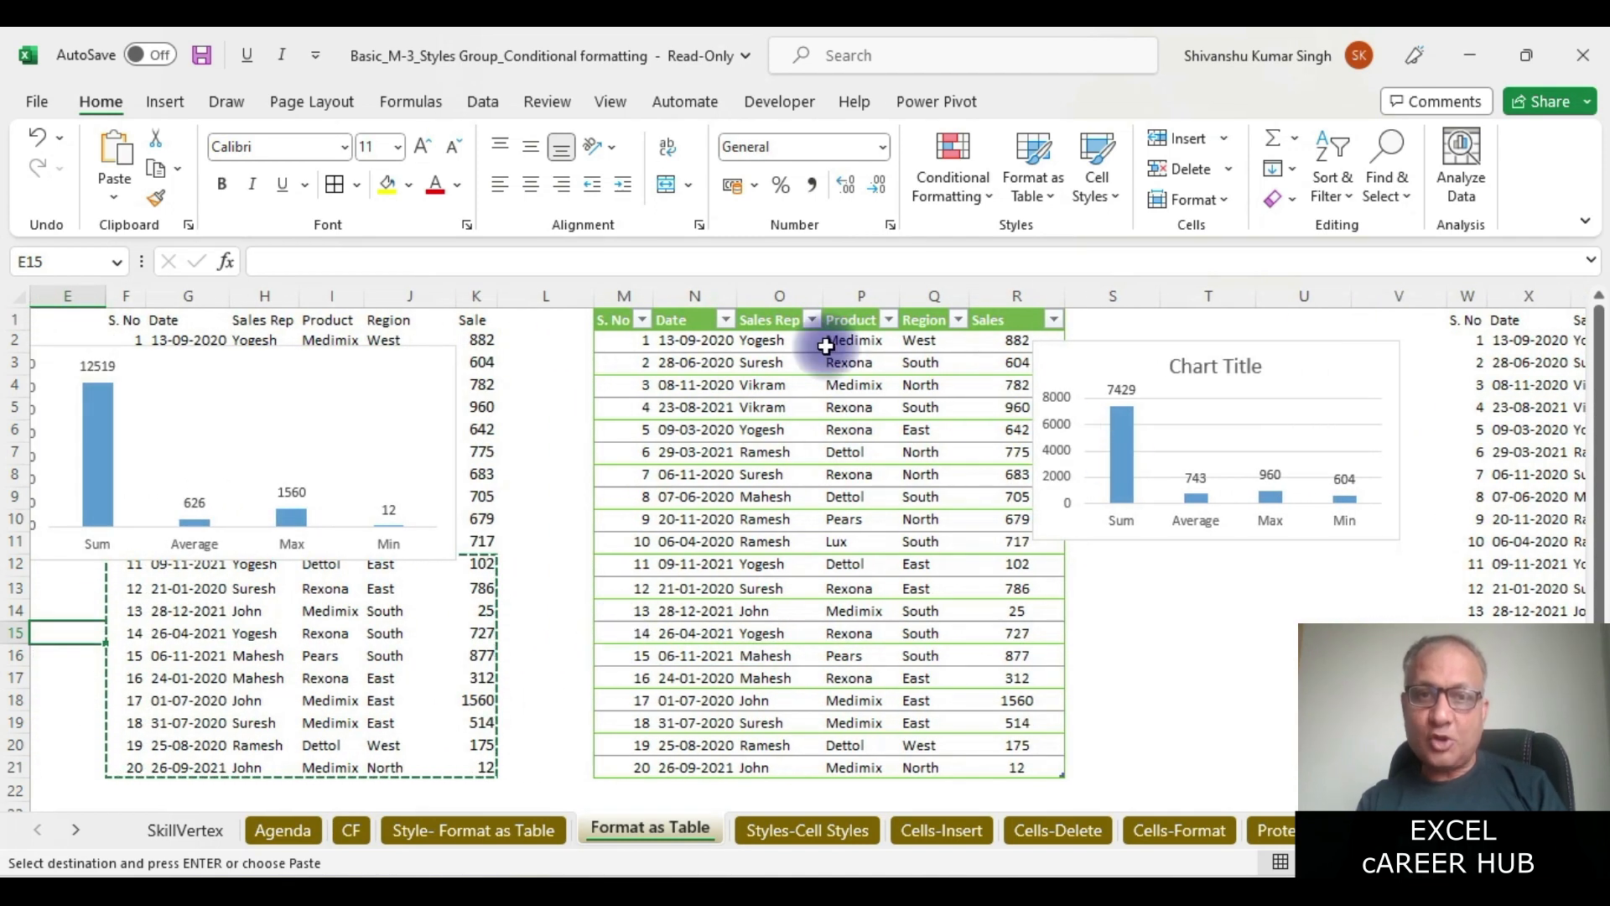
left_click_drag(625, 319, 1027, 753)
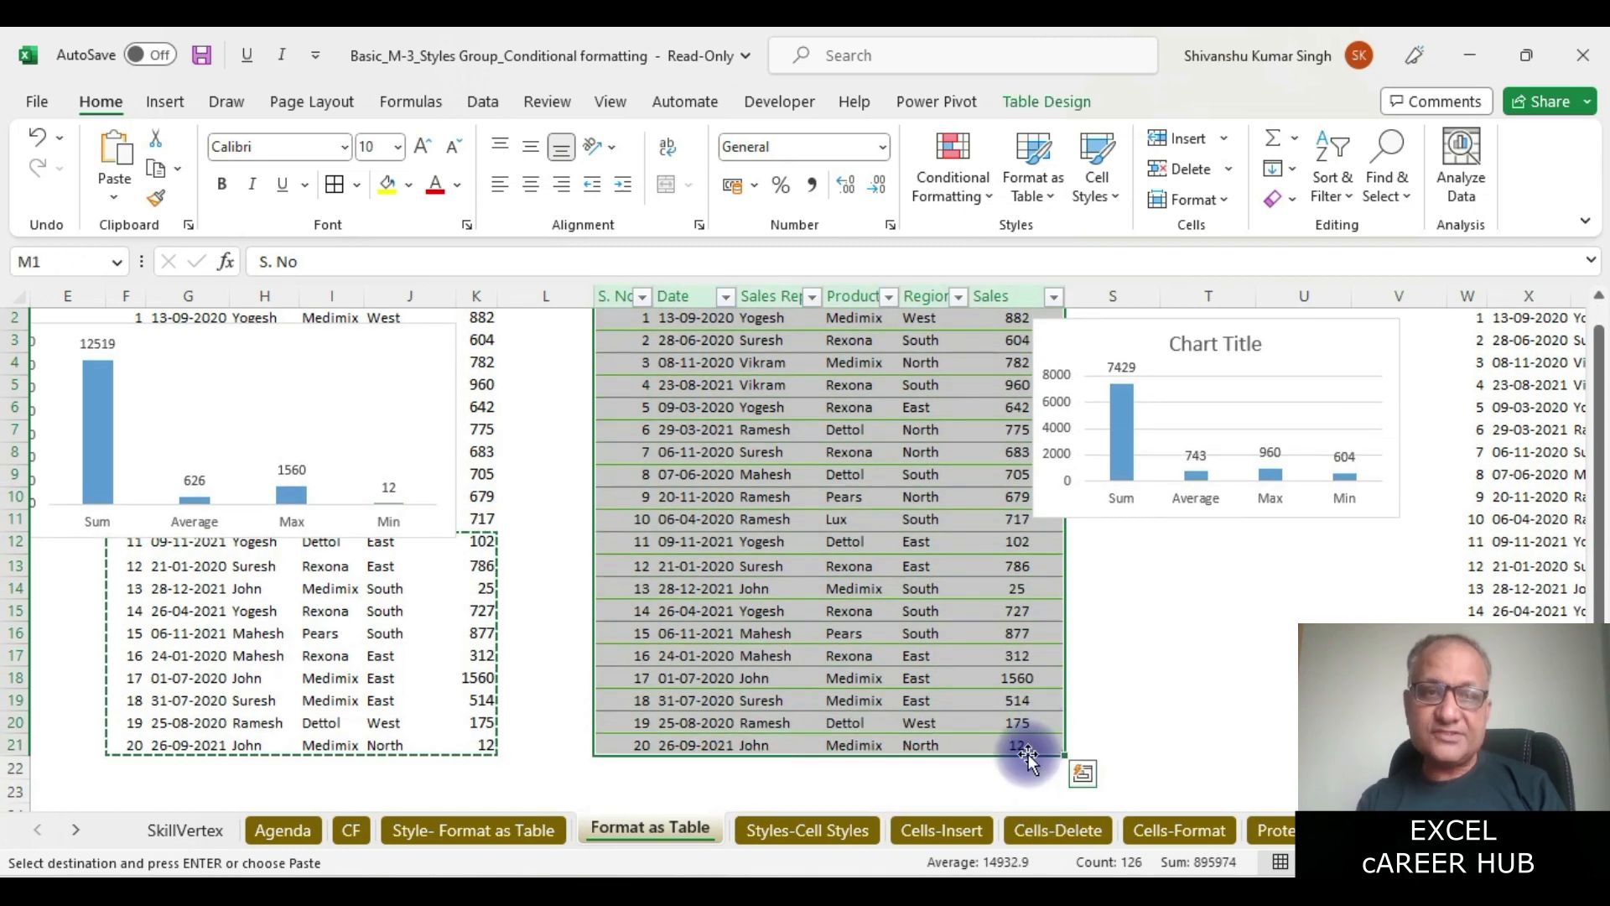